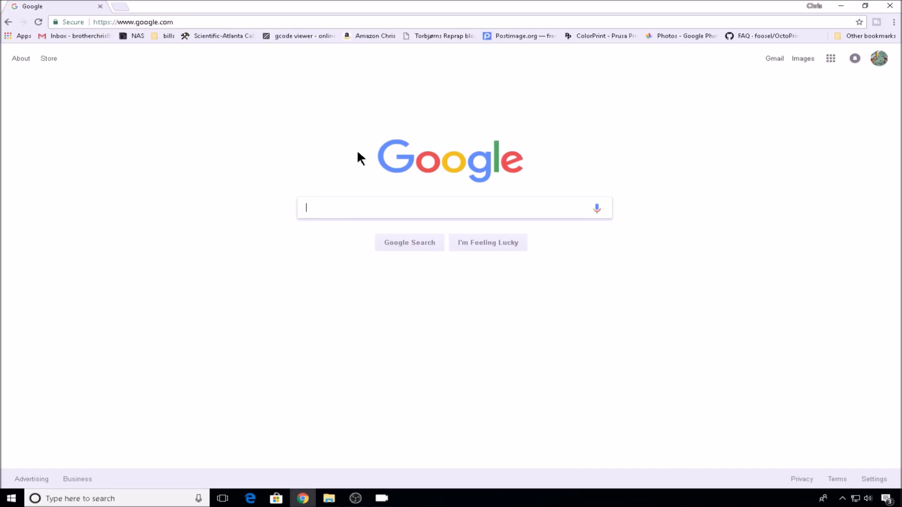
- Download the Arduino IDE 1.8.5 Windows installer from arduino.cc and complete its installation
text(arduino ide download)
key(Return)
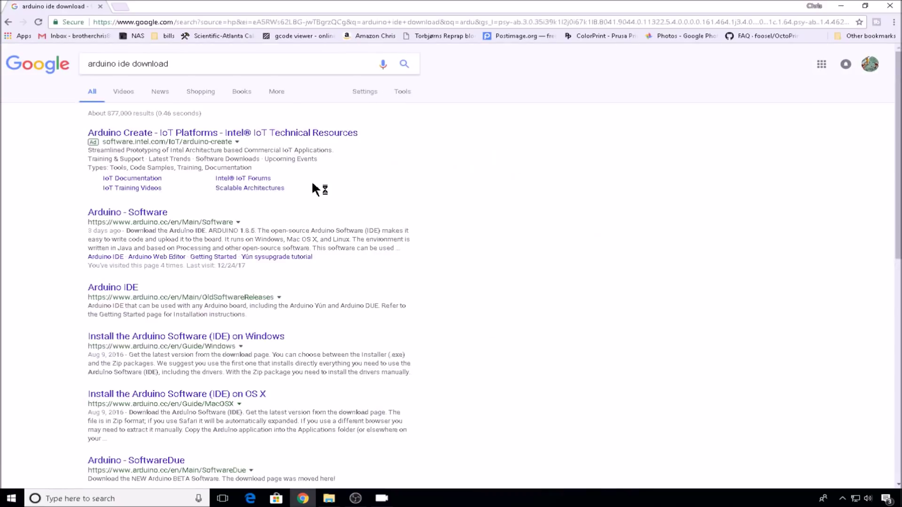
click(148, 209)
scroll(502, 281, down, 5)
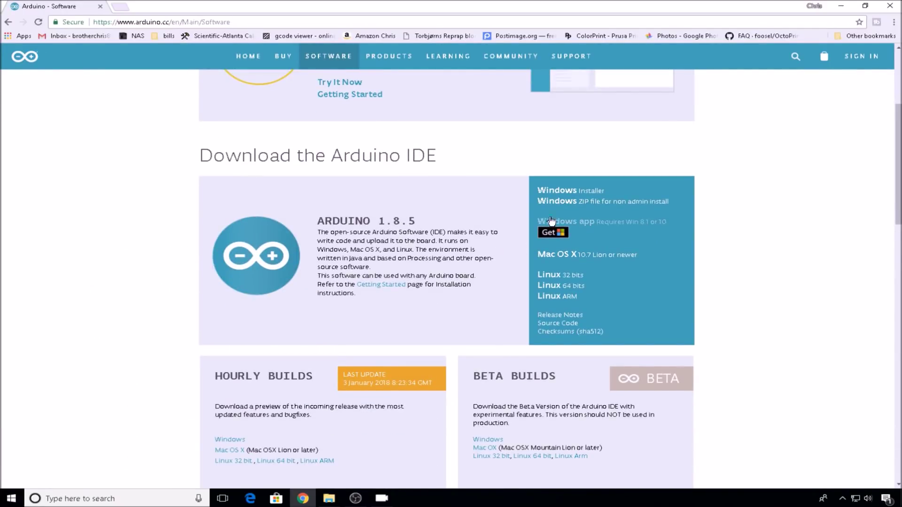
click(561, 191)
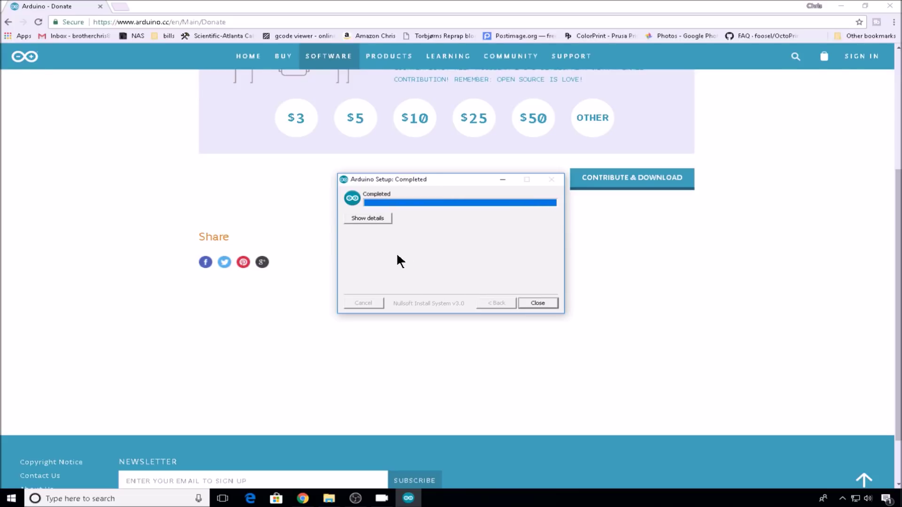
click(537, 304)
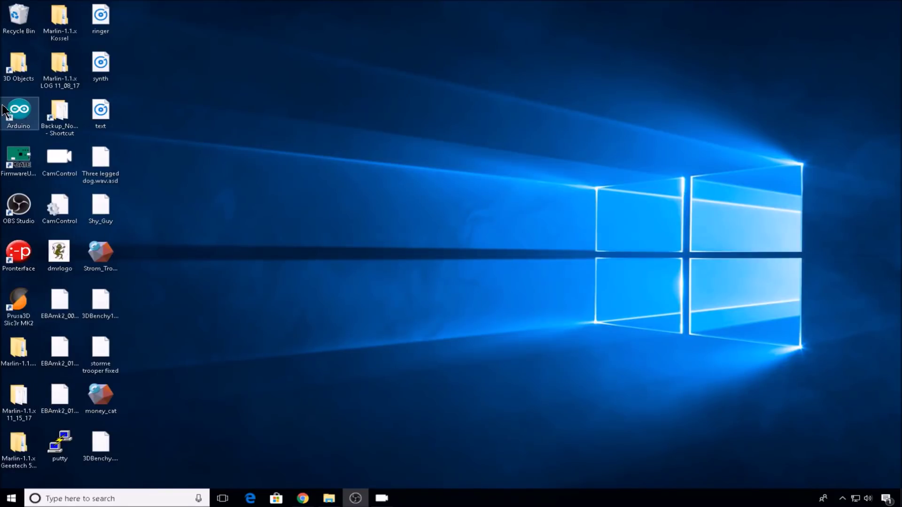
- Launch Arduino IDE, select port COM11 and upload the blank sketch to the Uno
double_click(19, 112)
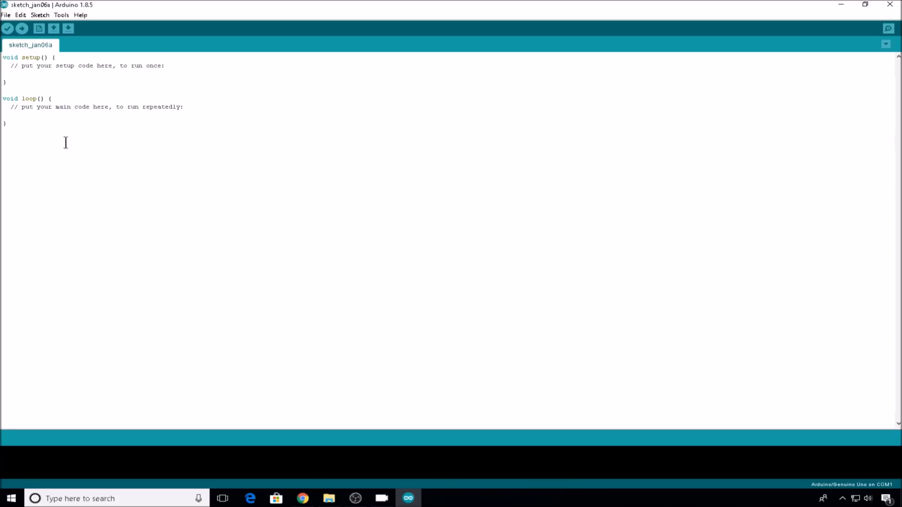
click(61, 15)
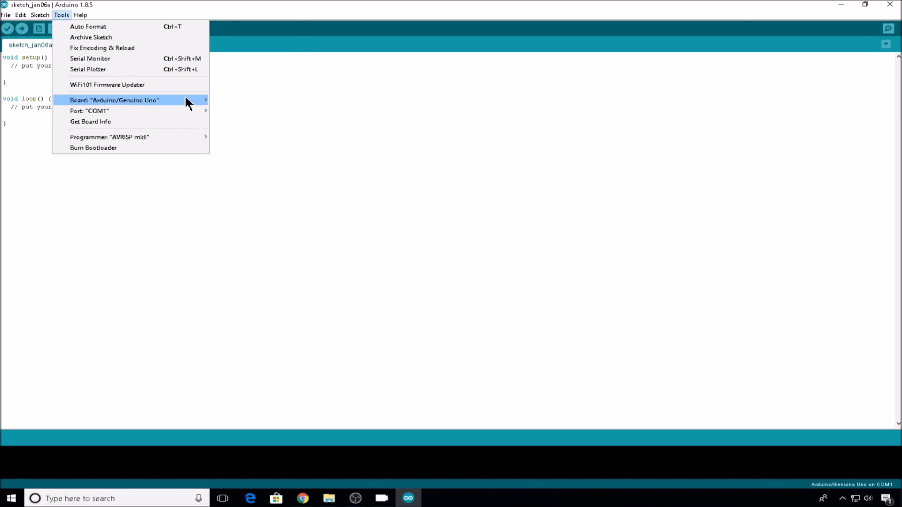
mouse_move(201, 100)
mouse_move(144, 111)
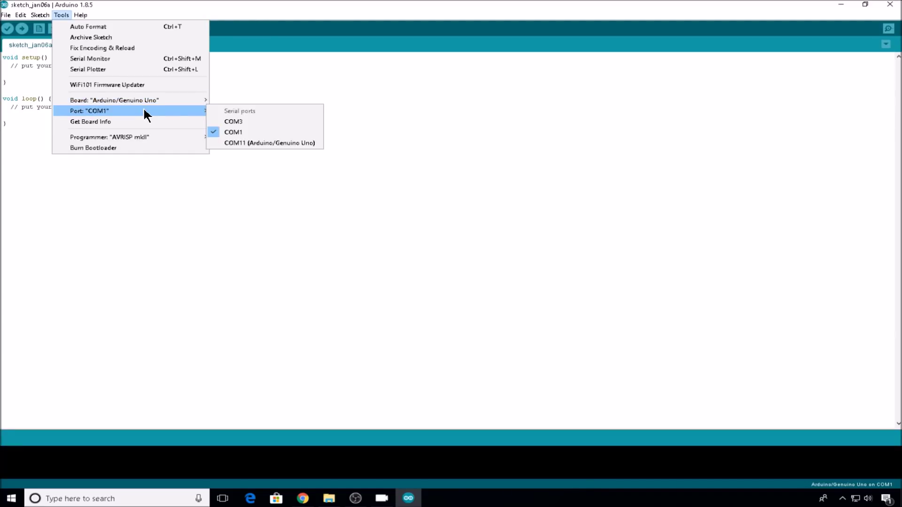
click(242, 139)
click(21, 29)
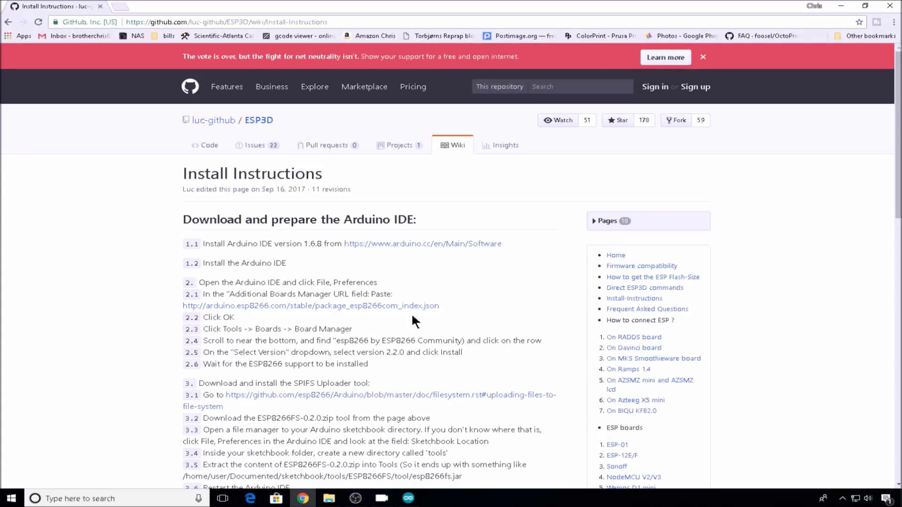
- Copy the ESP8266 package URL from the ESP3D instructions page
drag(440, 306, 181, 308)
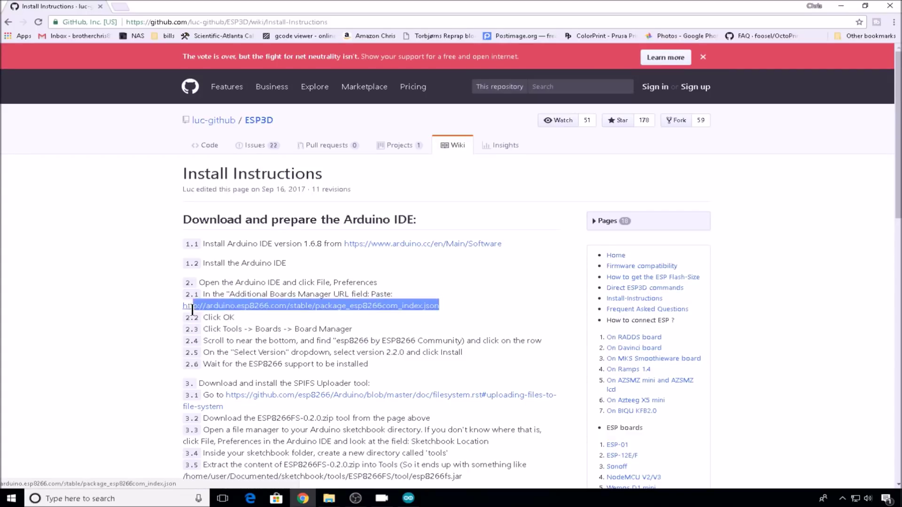
right_click(213, 308)
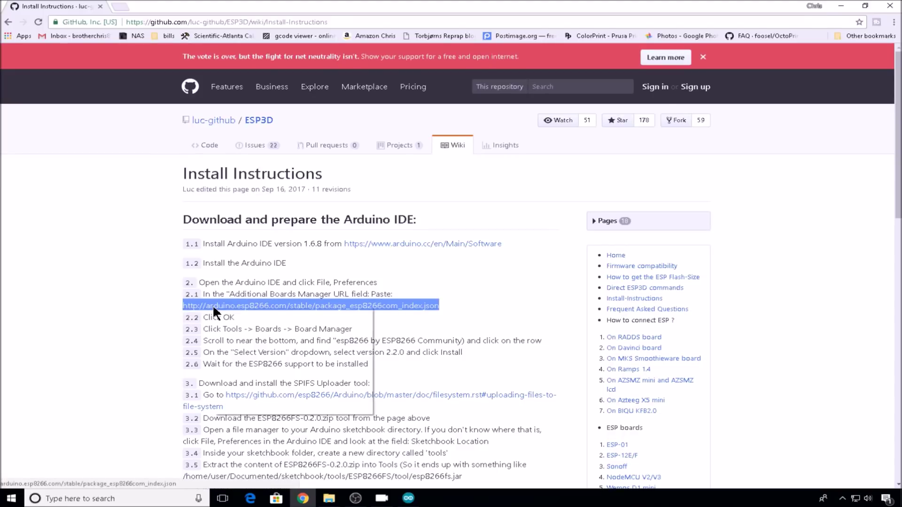
click(235, 316)
key(alt+Tab)
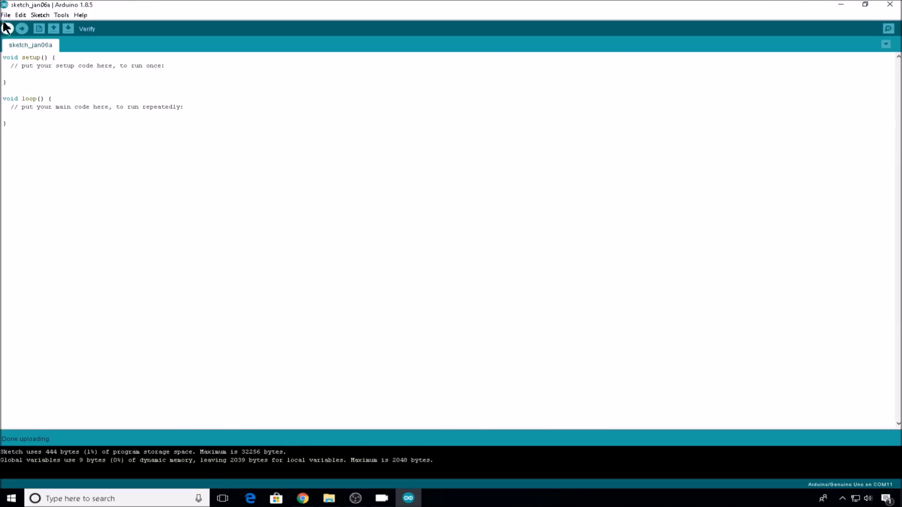
- Paste the URL into Additional Boards Manager URLs in Preferences and save
click(6, 14)
click(49, 144)
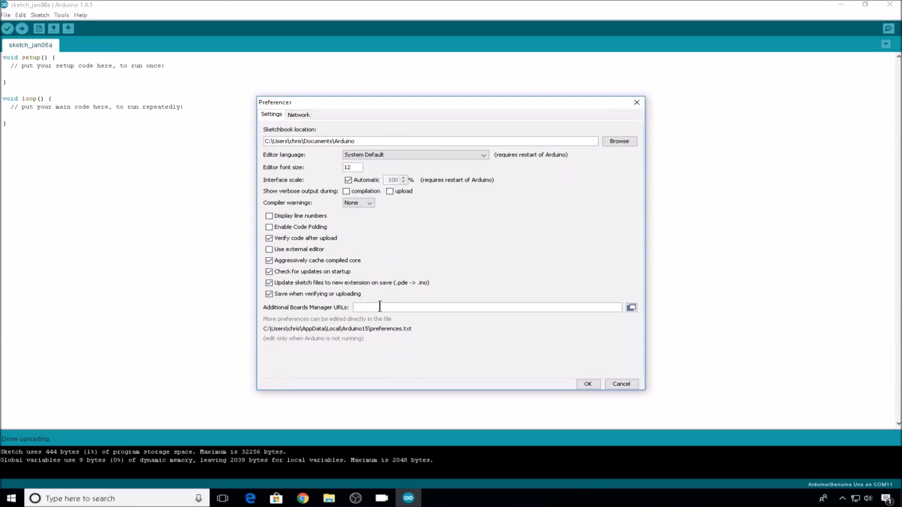
click(382, 308)
key(ctrl+v)
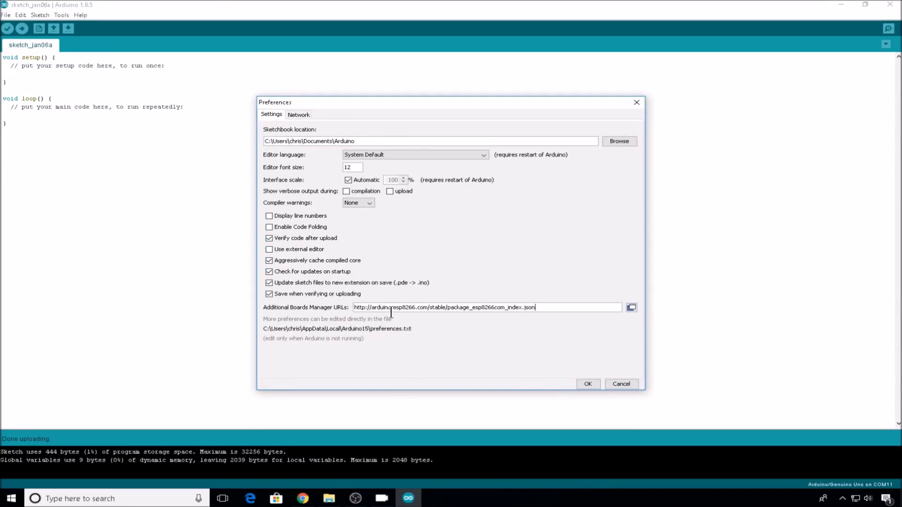
click(587, 384)
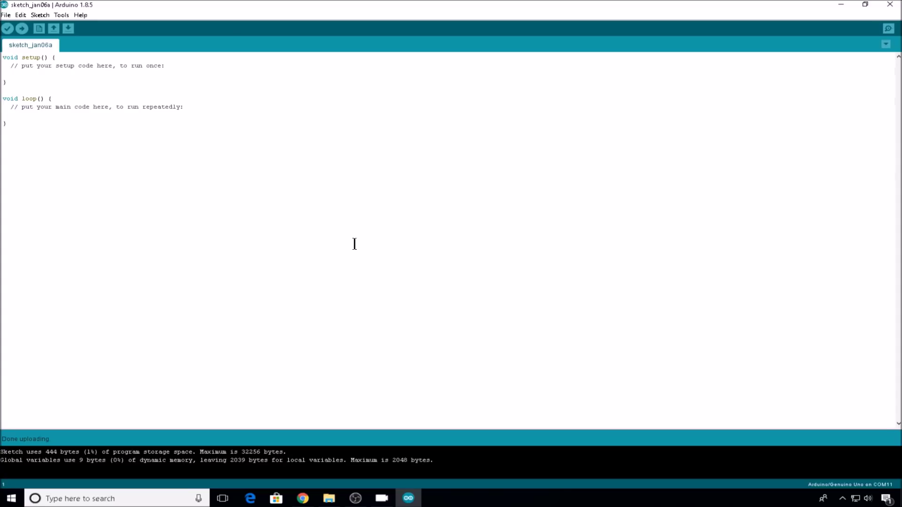
click(61, 15)
mouse_move(119, 100)
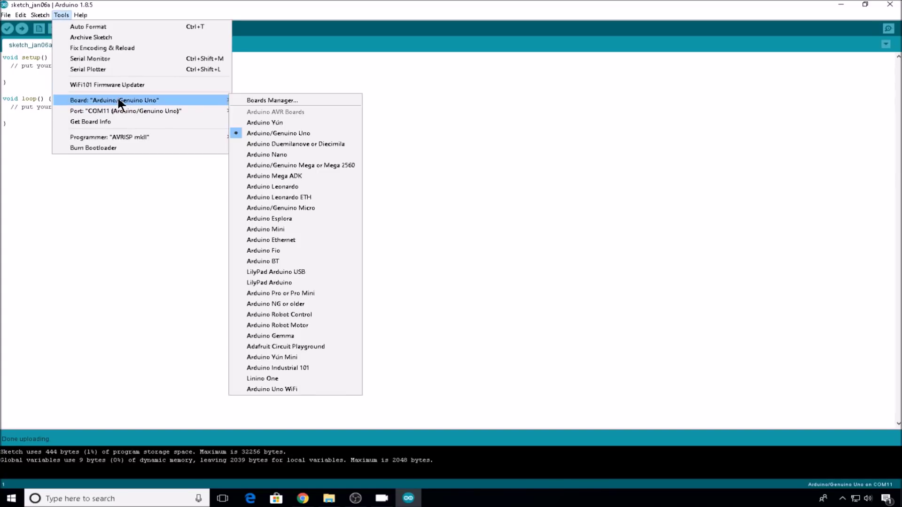
- Install version 2.4.0 of the esp8266 by ESP8266 Community package in Boards Manager
click(252, 100)
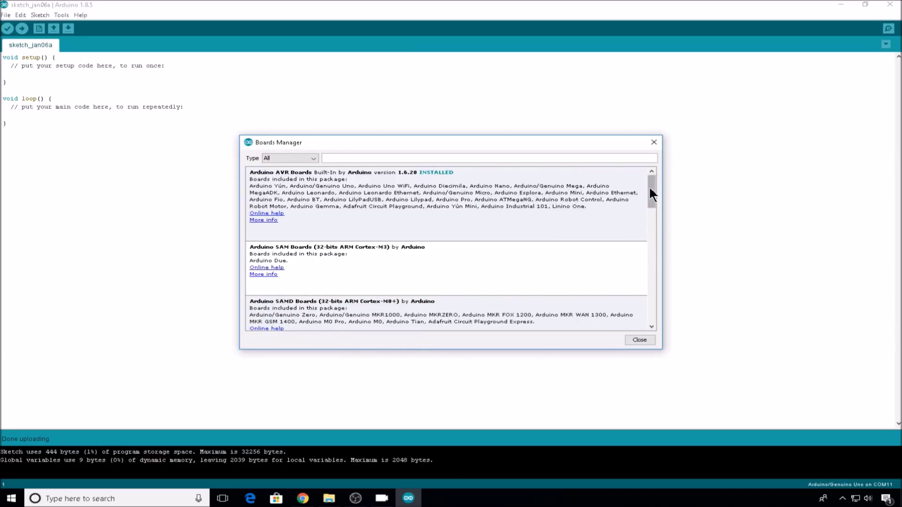
drag(650, 188, 643, 311)
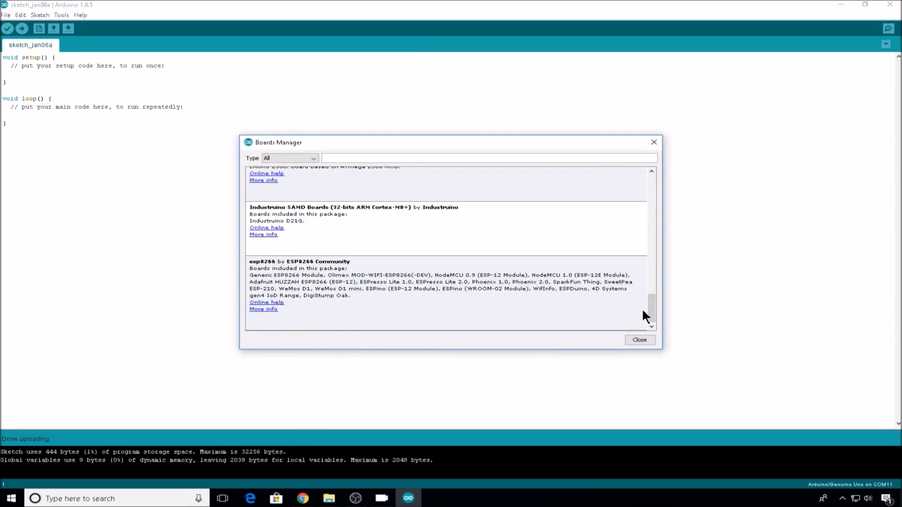
click(393, 298)
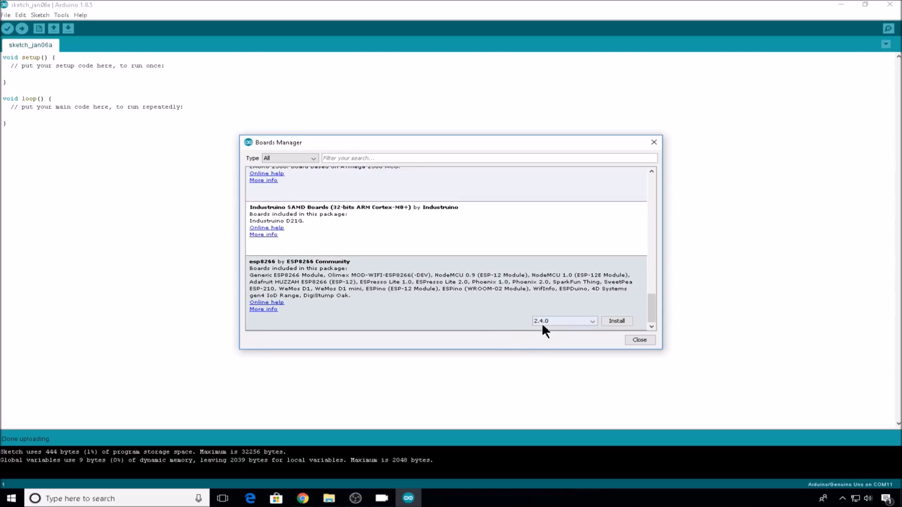
click(619, 321)
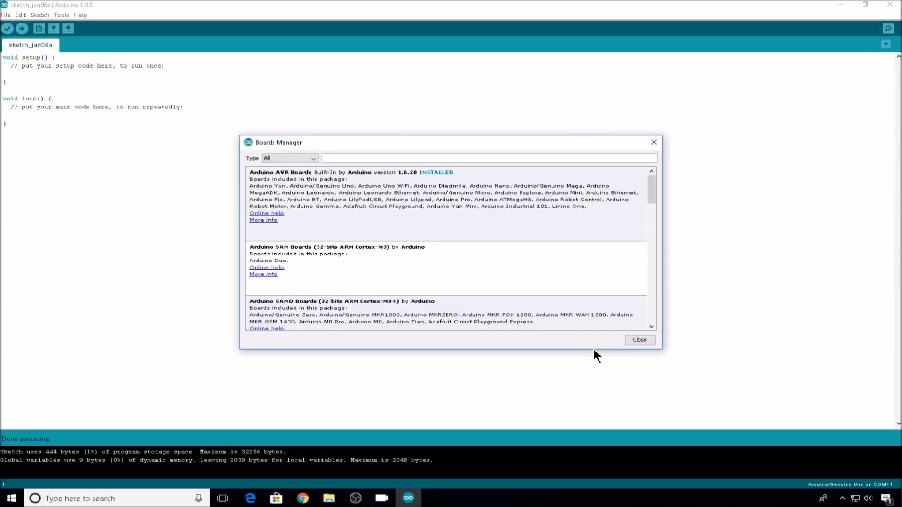
click(640, 339)
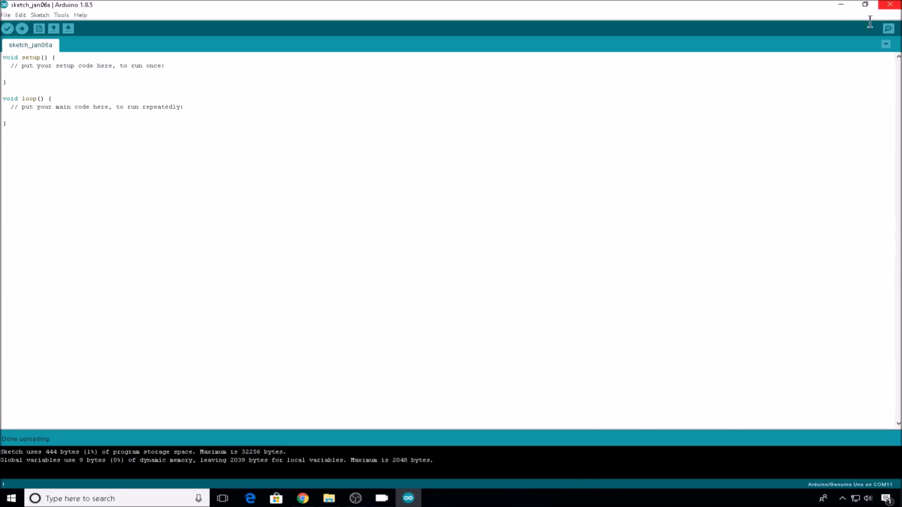
- Quit and relaunch Arduino IDE, then check the board list for ESP8266 modules
click(893, 7)
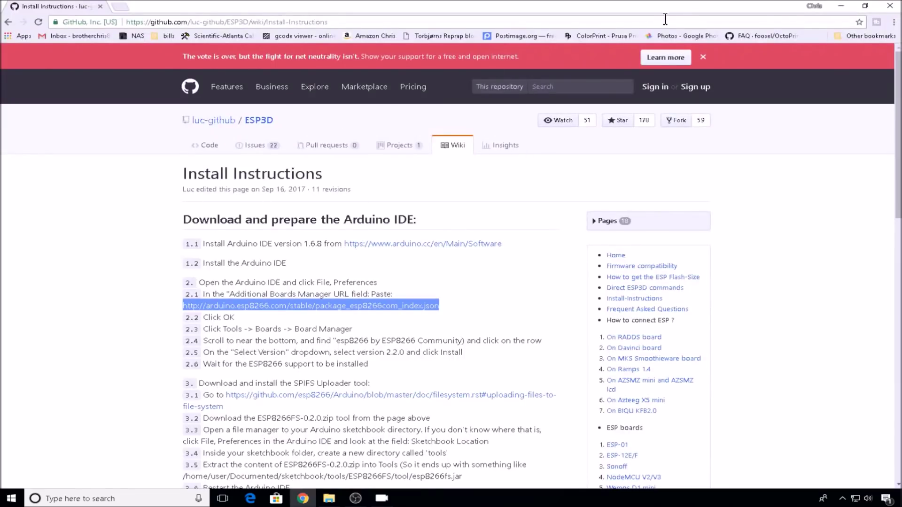
key(super+d)
double_click(21, 112)
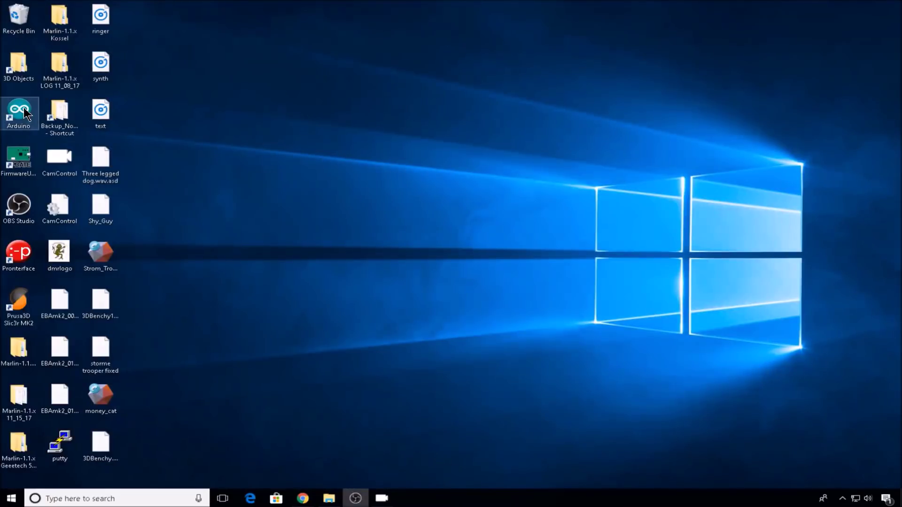
click(61, 15)
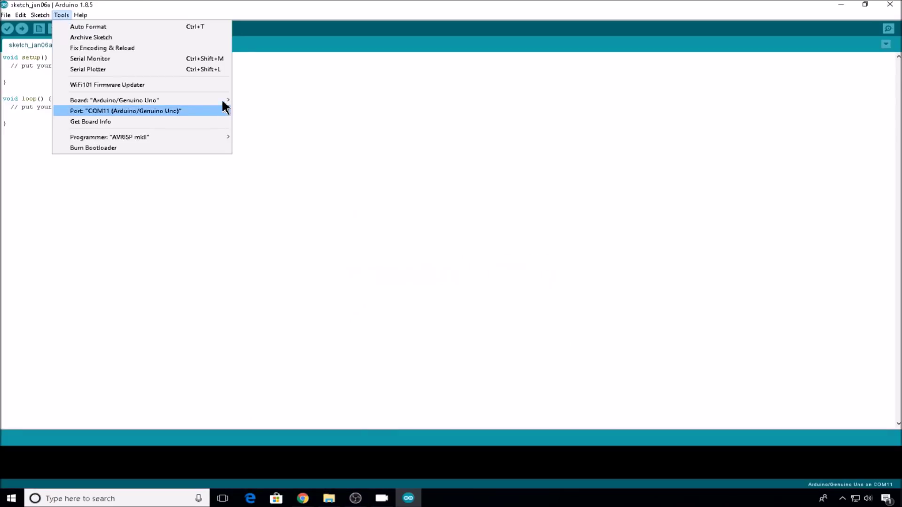
mouse_move(217, 99)
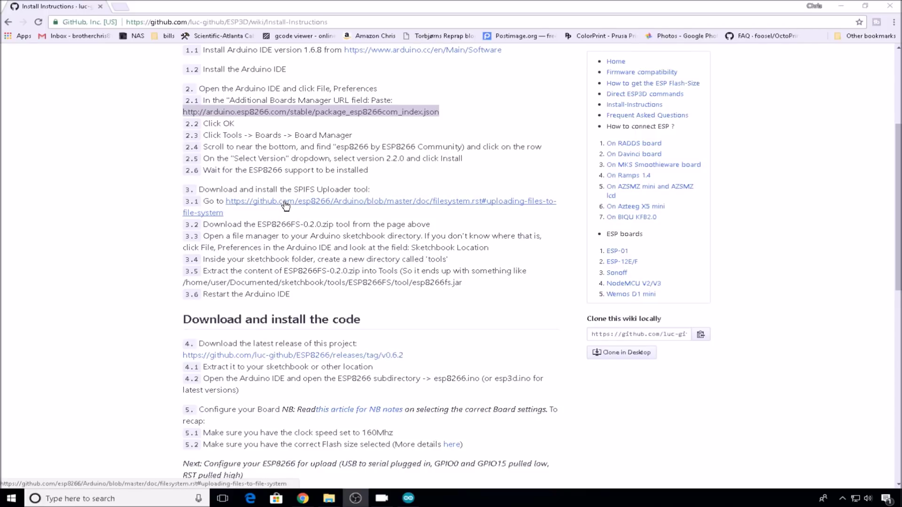
- Download the ESP8266FS-0.3.0 SPIFFS uploader zip and copy its ESP8266FS folder
right_click(284, 203)
click(290, 207)
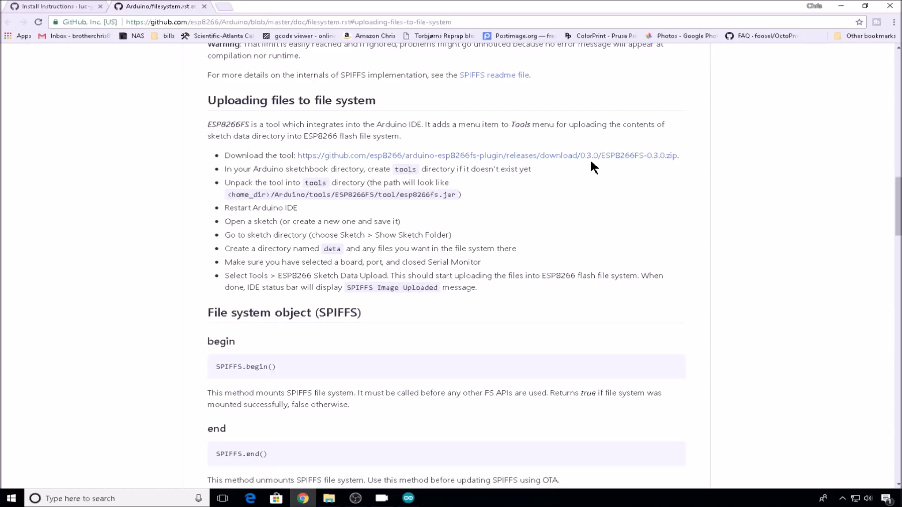
click(619, 161)
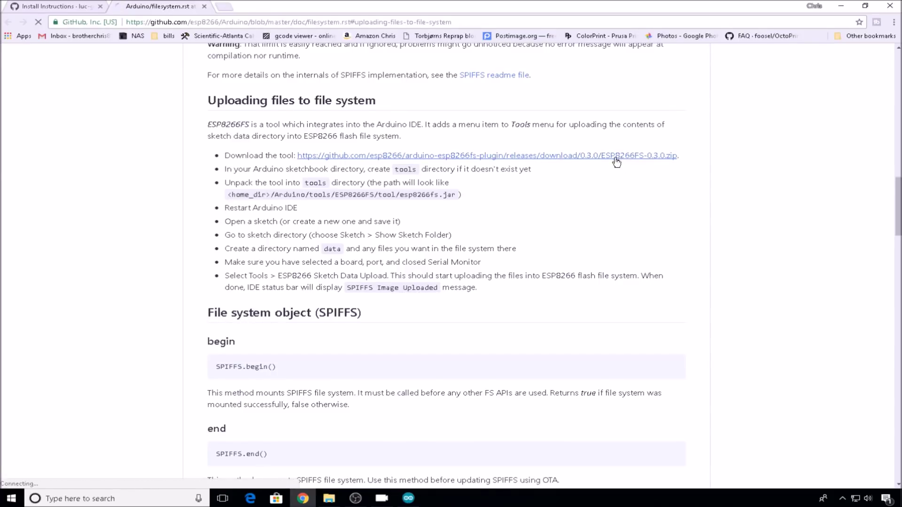
click(56, 479)
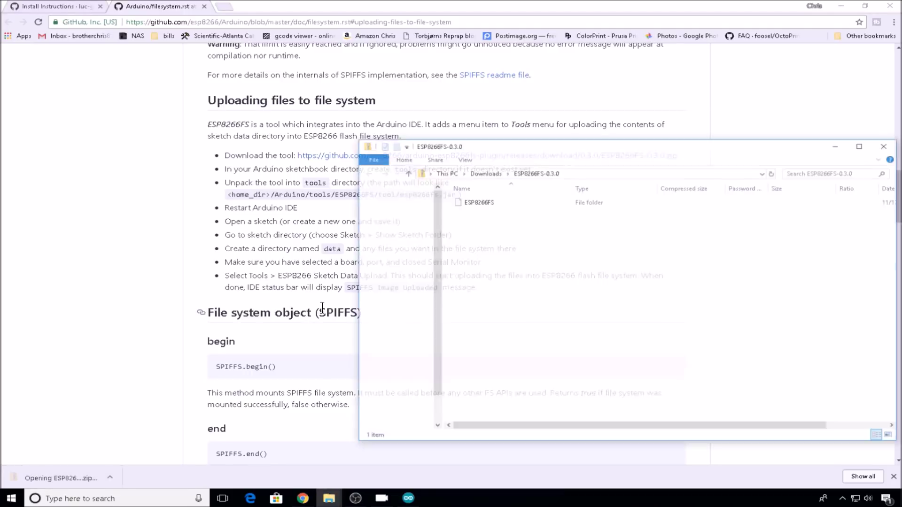
right_click(506, 199)
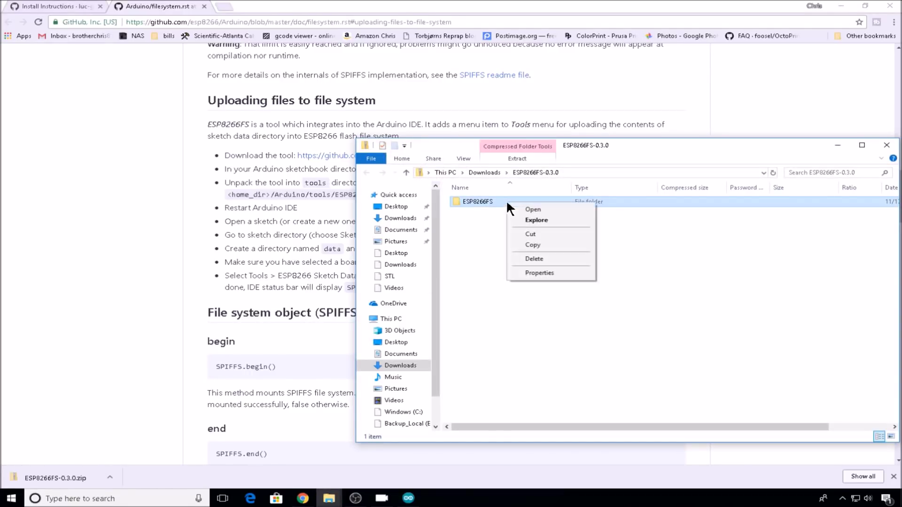
click(536, 241)
- Paste the ESP8266FS folder into C:\Program Files (x86)\Arduino\tools
click(402, 412)
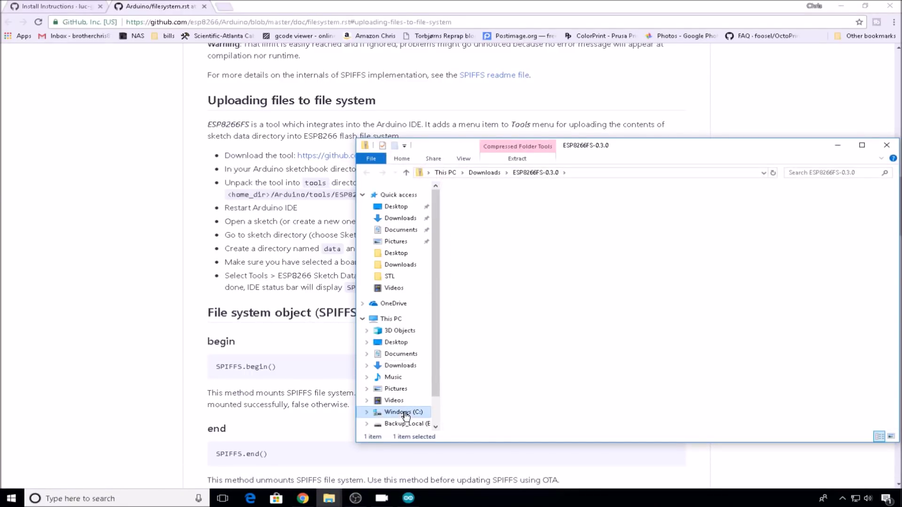
double_click(503, 261)
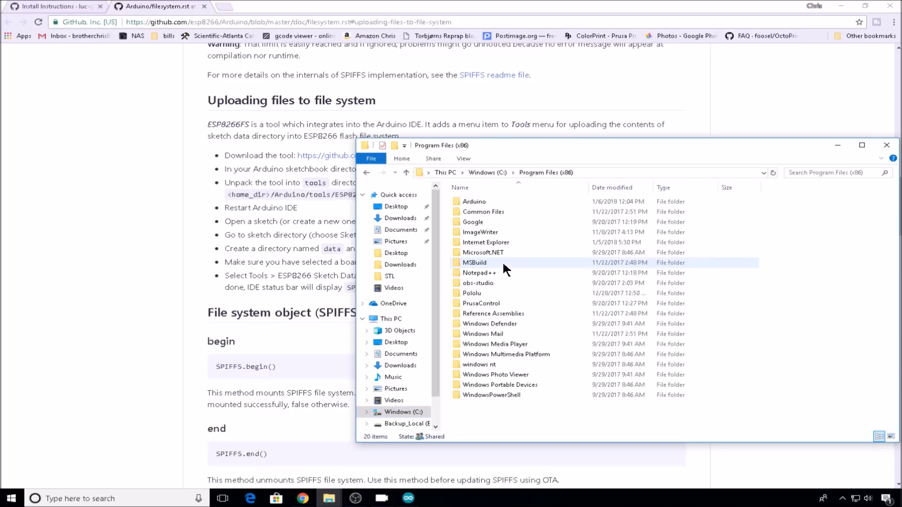
double_click(482, 202)
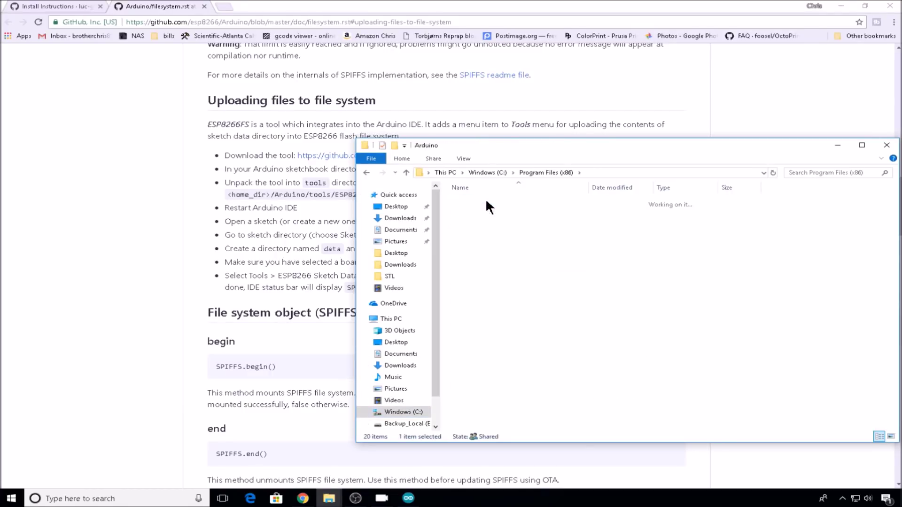
double_click(475, 270)
right_click(545, 294)
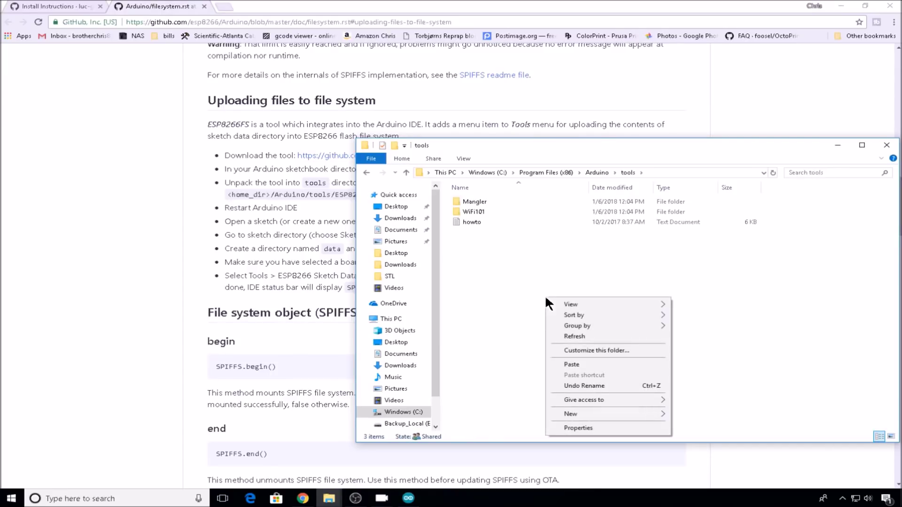
click(585, 364)
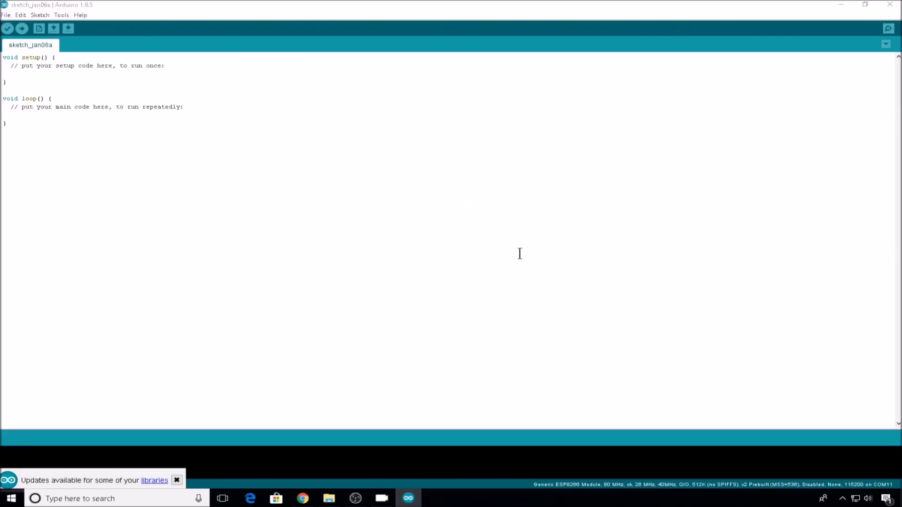
- Restart Arduino IDE and confirm ESP8266 Sketch Data Upload appears under Tools
click(889, 5)
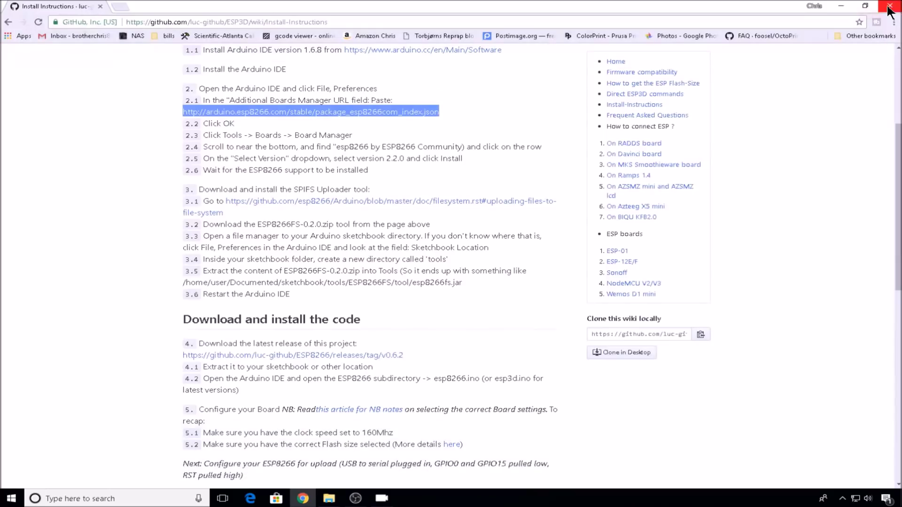
click(843, 10)
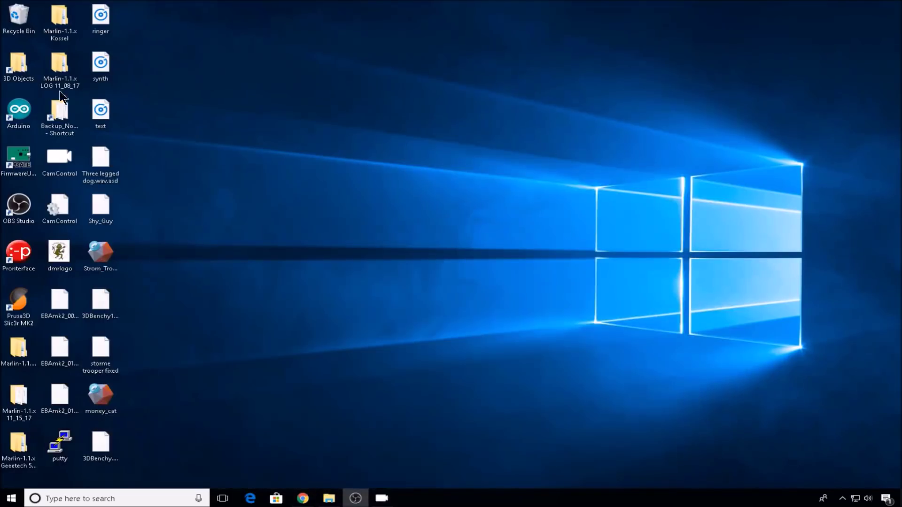
double_click(19, 111)
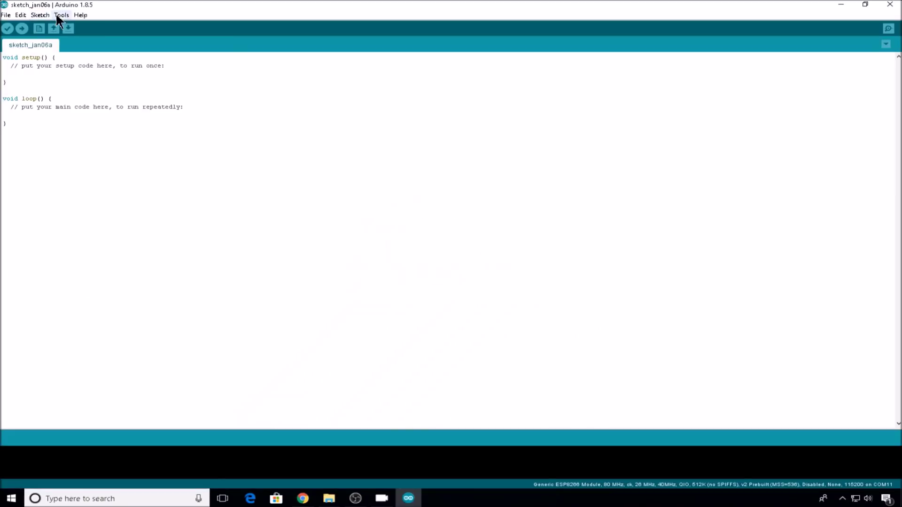
click(61, 14)
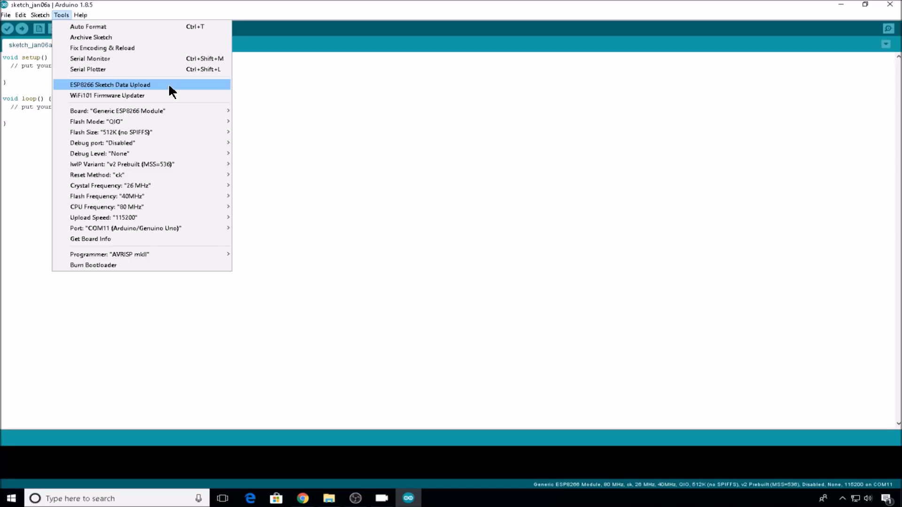
click(169, 85)
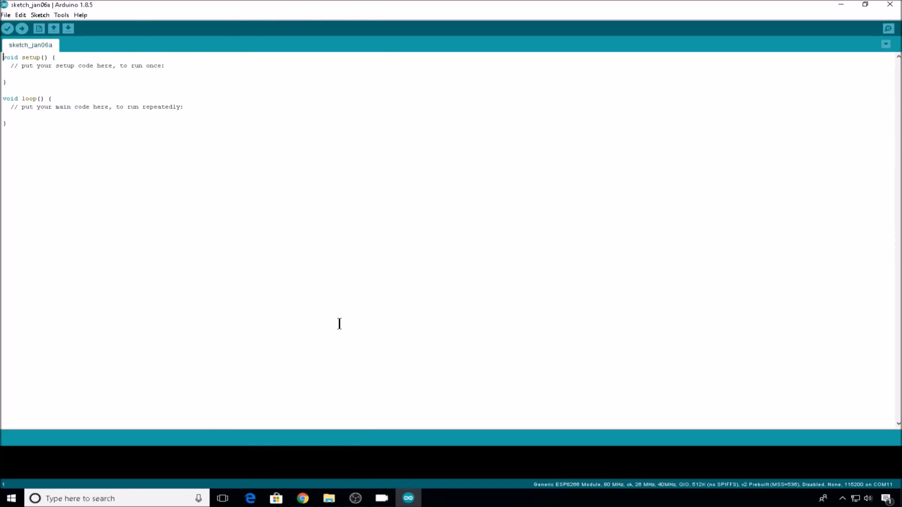
click(303, 498)
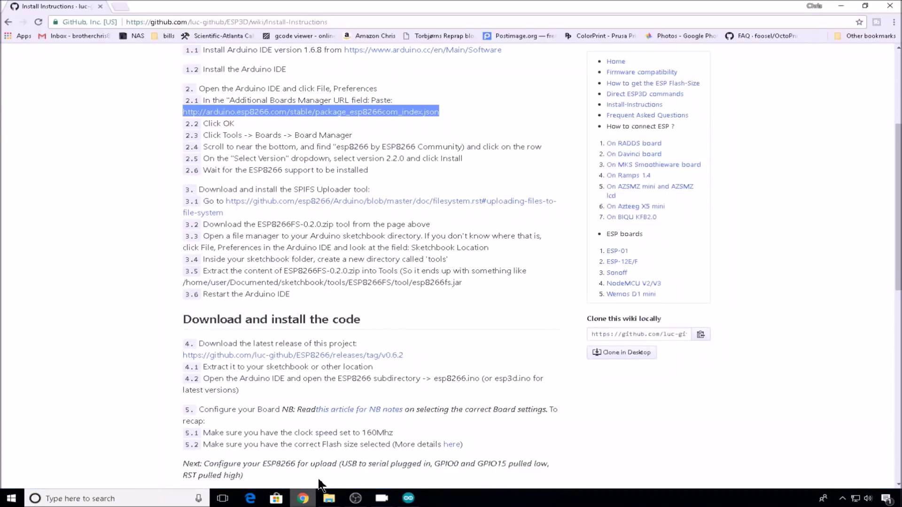
- Open the ESP3D V0.9.99 release page listed for Arduino IDE 1.8.5
drag(208, 180, 431, 178)
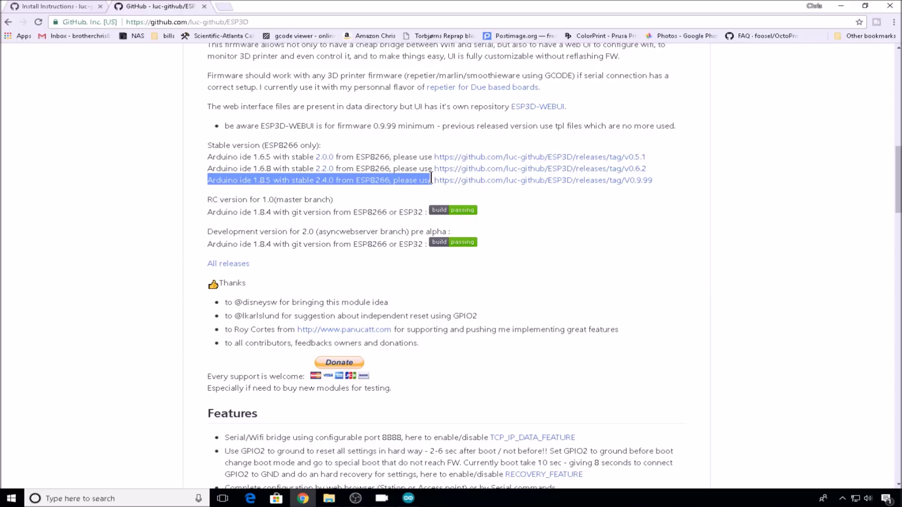
click(643, 184)
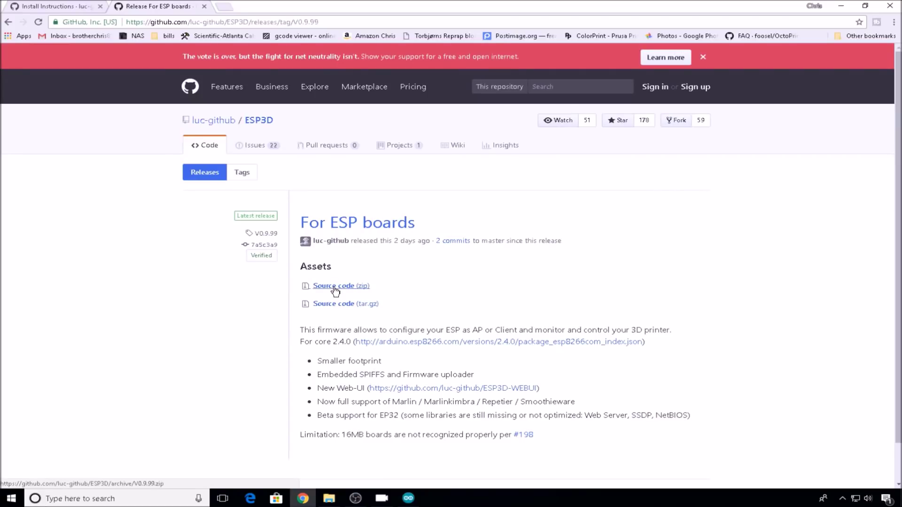
- Download the V0.9.99 source code zip and extract ESP3D-0.9.99 in Downloads
click(335, 287)
click(330, 498)
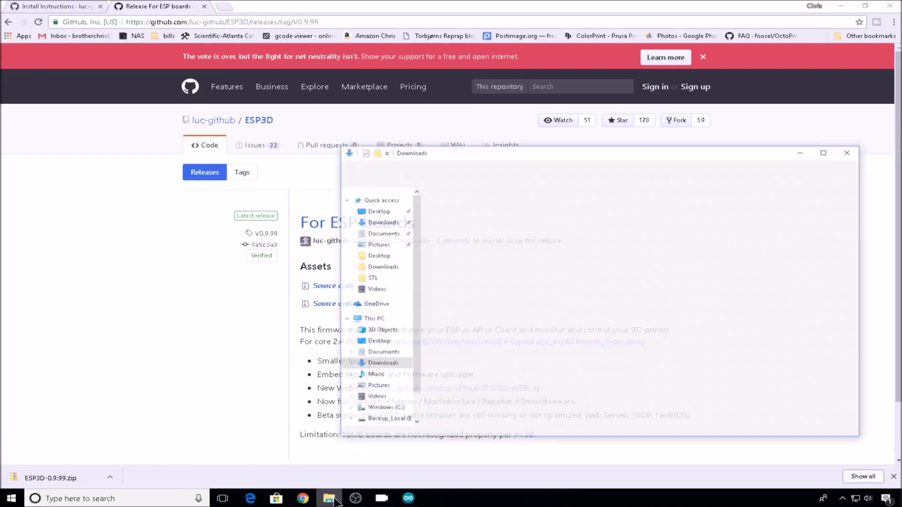
click(494, 186)
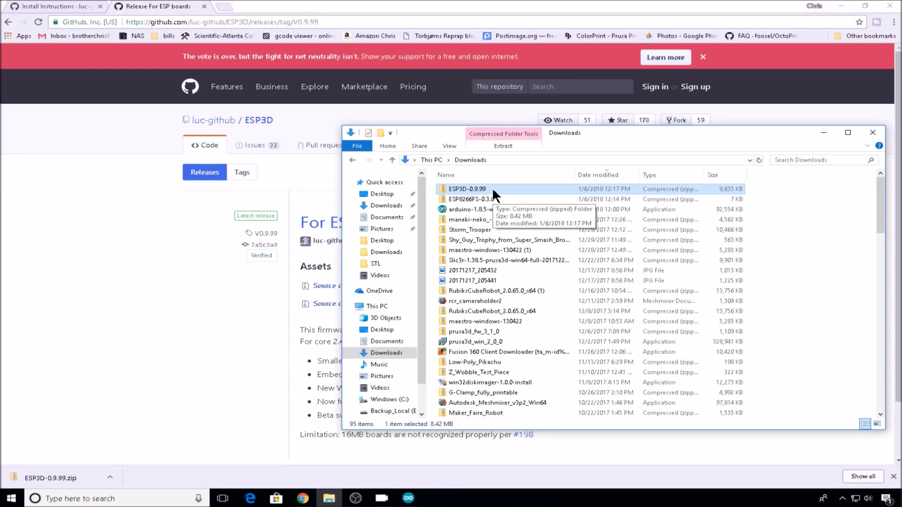
right_click(492, 187)
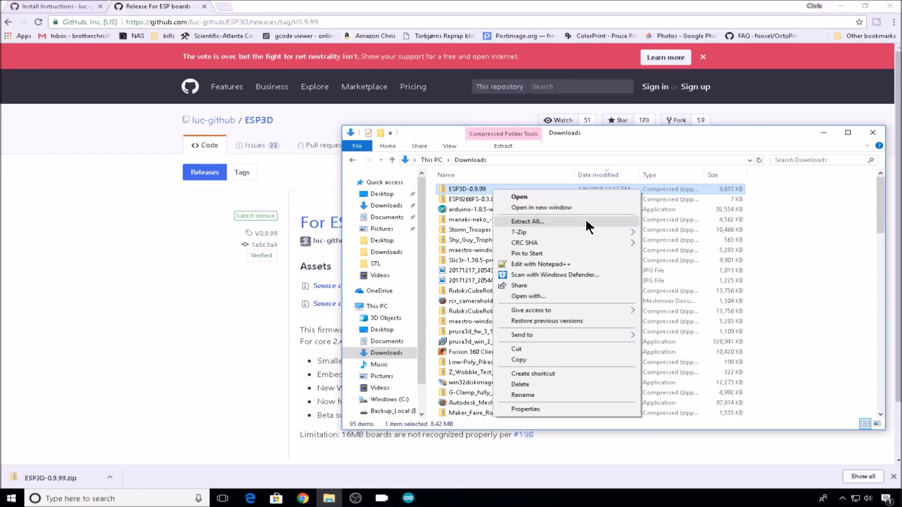
click(586, 219)
click(545, 341)
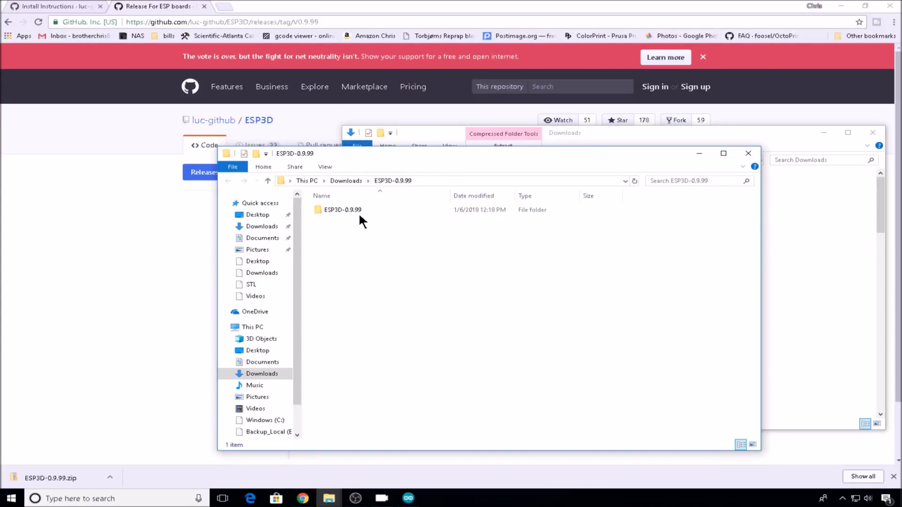
- Open the esp3d sketch from the ESP3D-0.9.99\esp3d folder in Arduino IDE
double_click(367, 210)
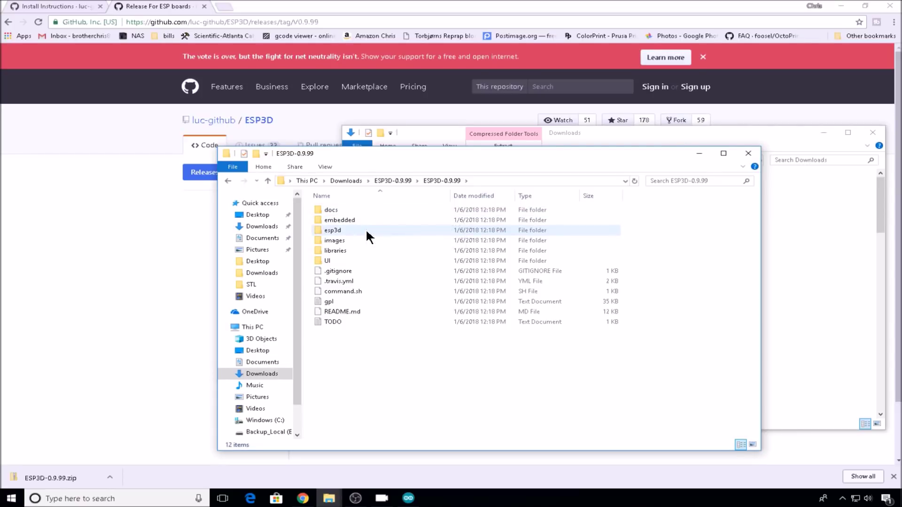
double_click(366, 229)
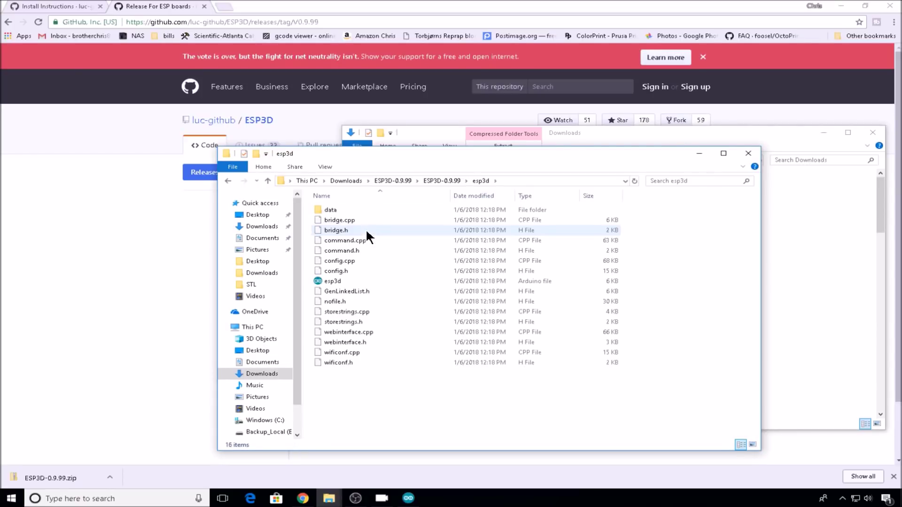
double_click(382, 280)
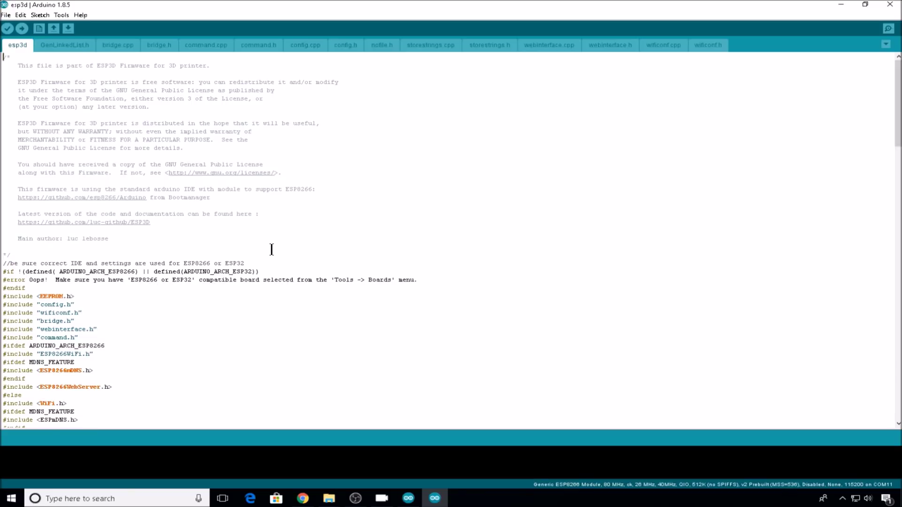
- Open the ESP8266 CheckFlashConfig example sketch from the File examples
click(5, 15)
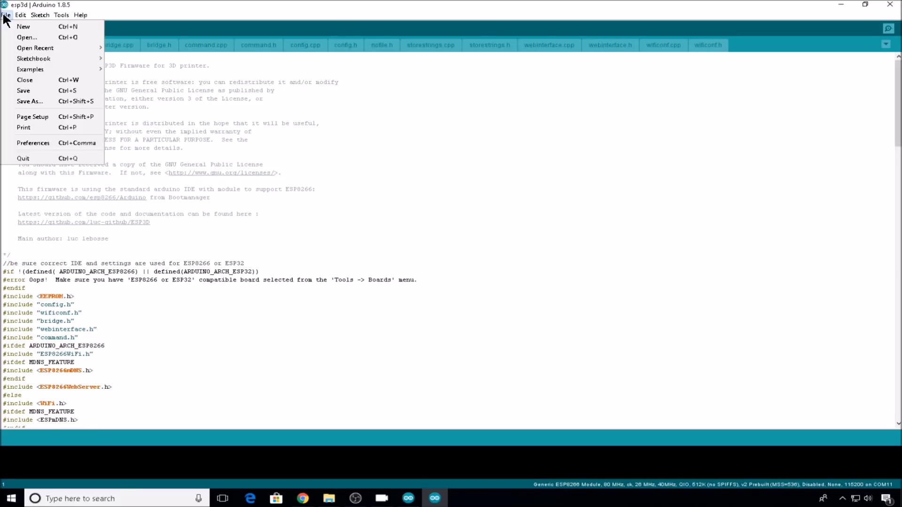
mouse_move(91, 71)
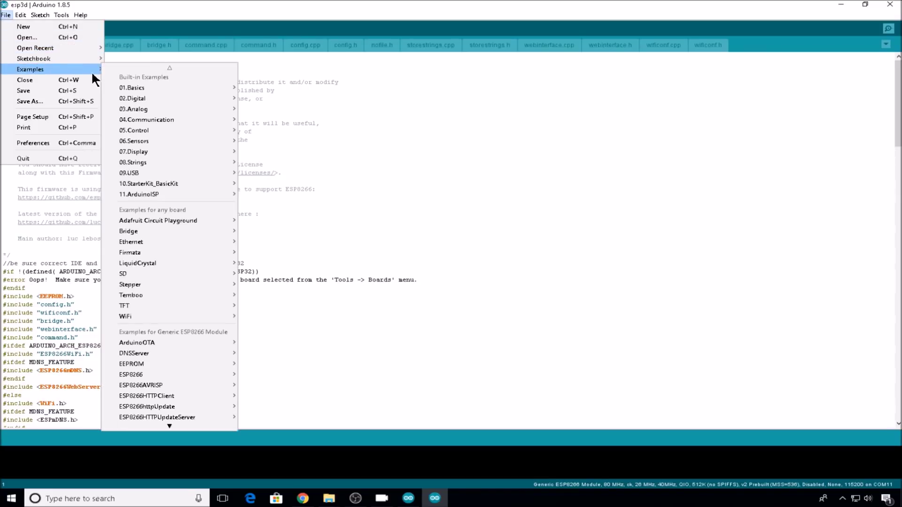
mouse_move(188, 373)
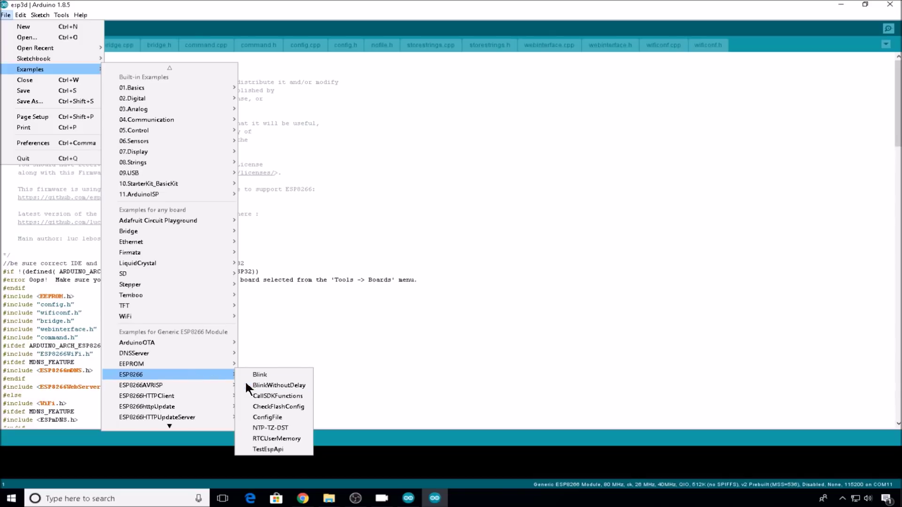
click(273, 407)
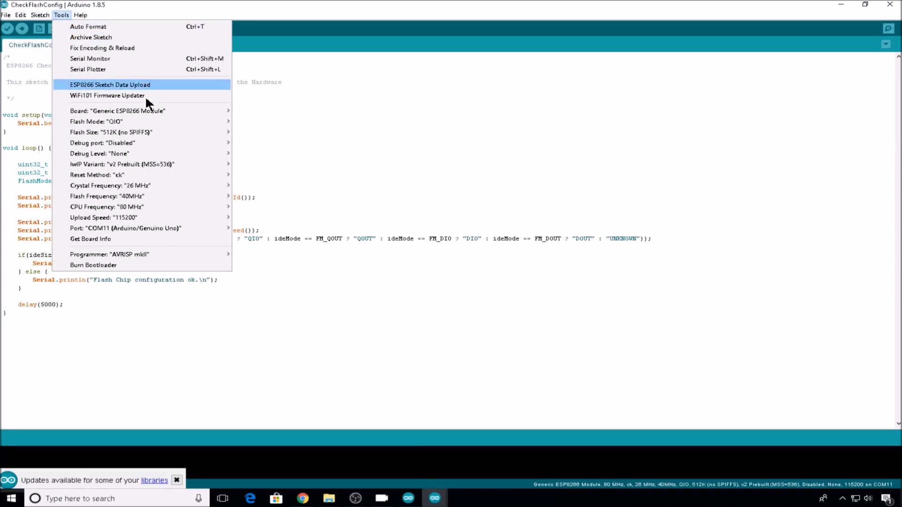
- Upload CheckFlashConfig to the ESP8266 on COM11 and read its Serial Monitor output
mouse_move(190, 110)
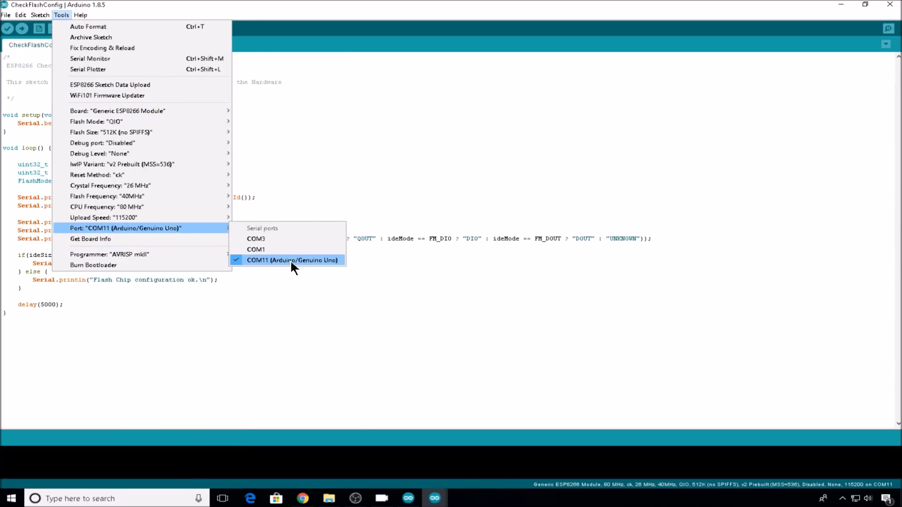
key(ctrl+a)
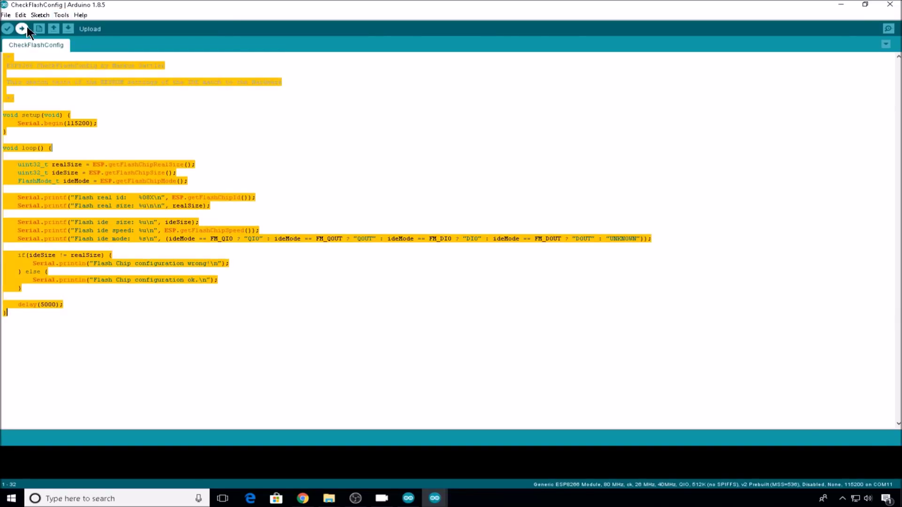
click(23, 27)
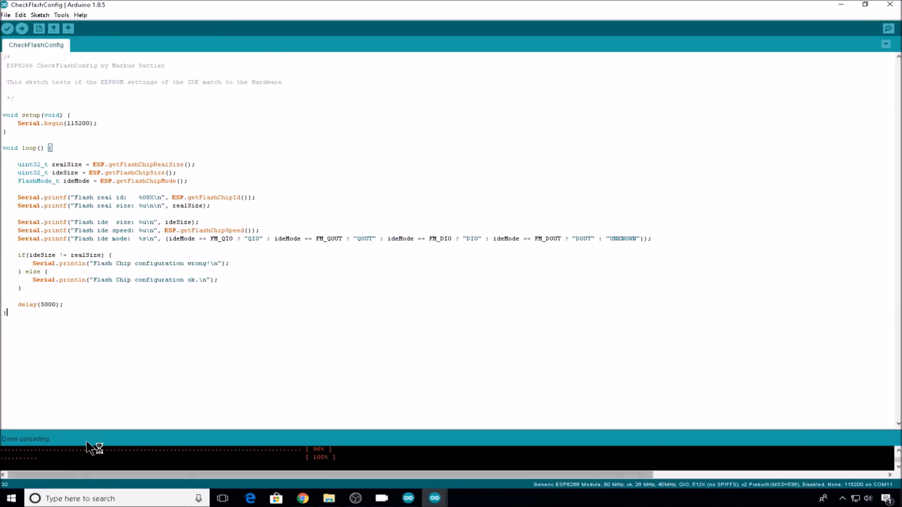
click(63, 15)
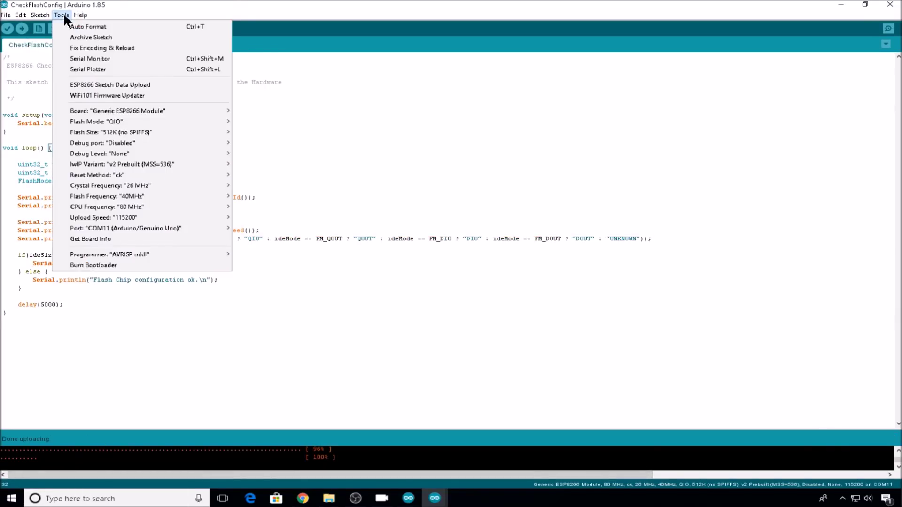
click(60, 58)
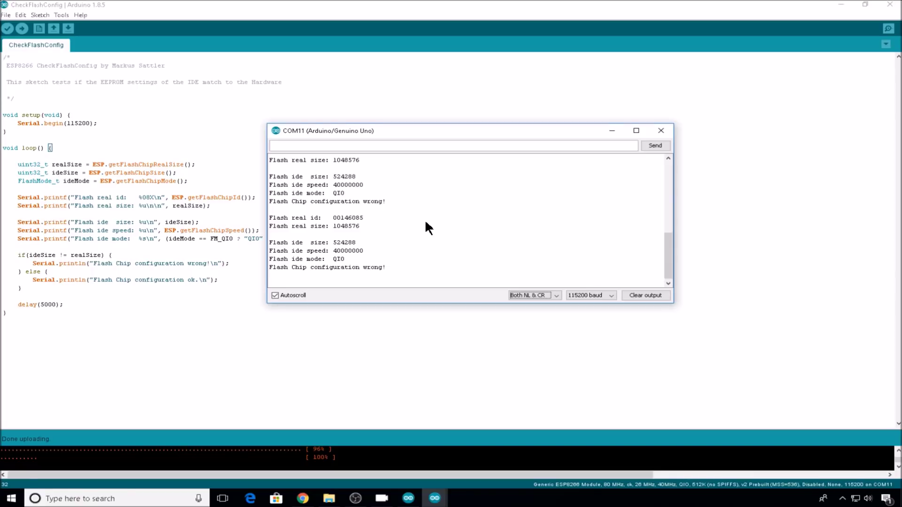
click(61, 15)
- Switch Flash Size to 1M (512K SPIFFS), re-upload CheckFlashConfig, and confirm the serial output reports ok
mouse_move(195, 137)
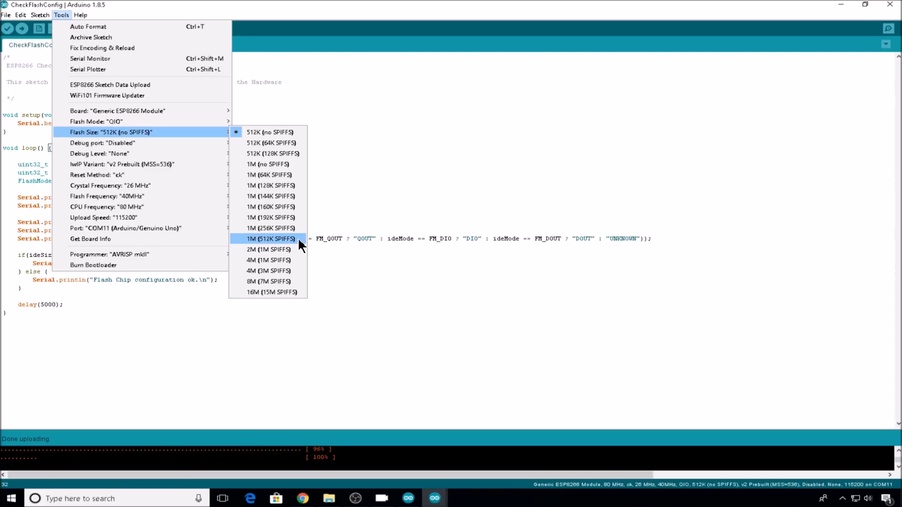
click(297, 237)
click(22, 29)
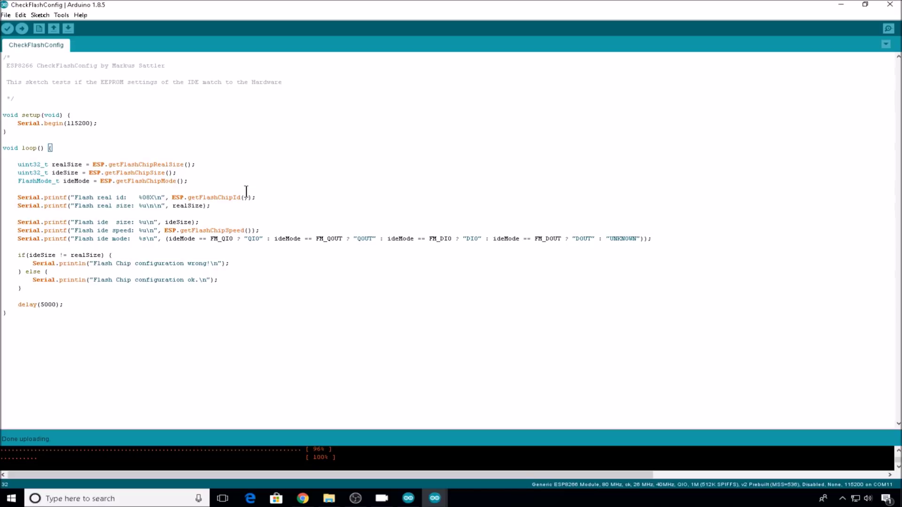
click(61, 14)
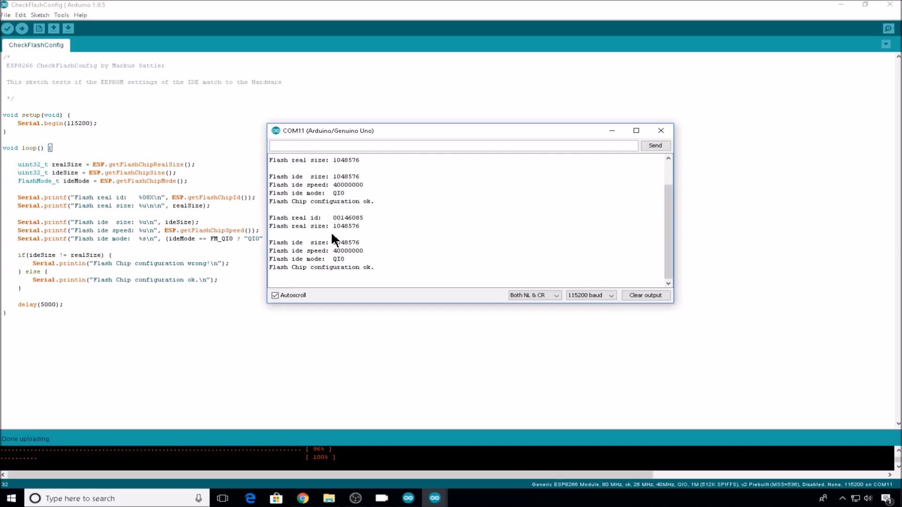
click(661, 131)
- Check that the Tools menu shows 1M (512K SPIFFS), then switch to the esp3d sketch window
click(61, 14)
mouse_move(170, 136)
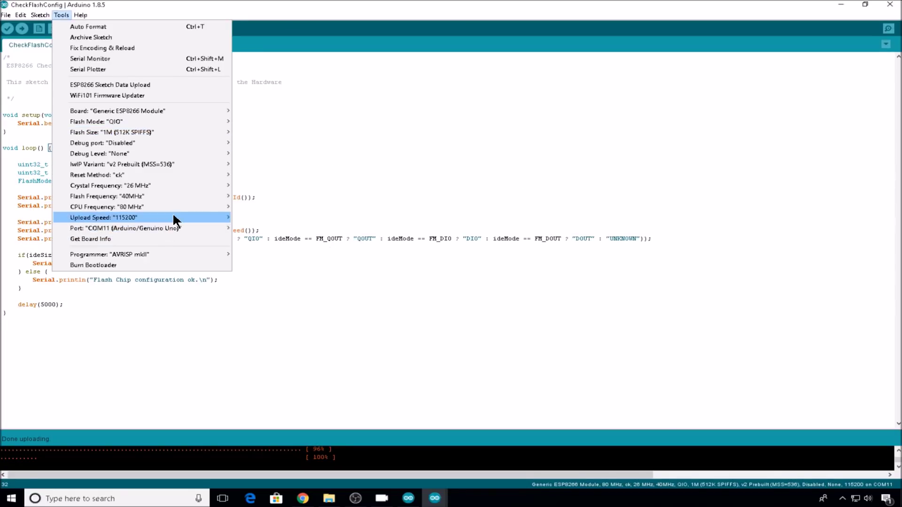
mouse_move(174, 217)
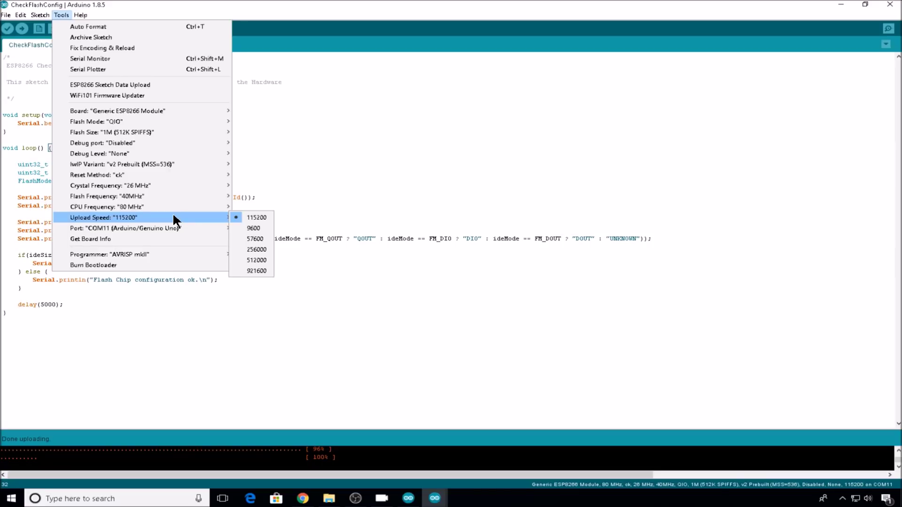
click(378, 161)
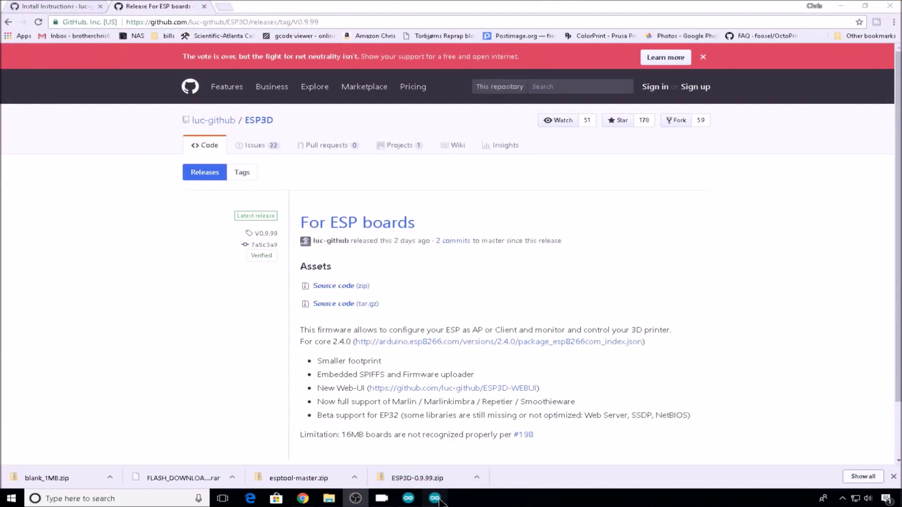
click(435, 498)
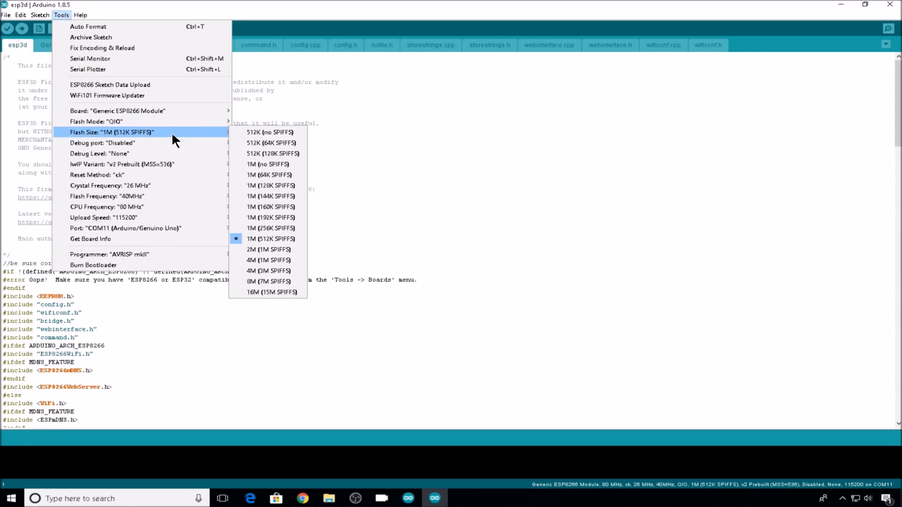
- Upload the esp3d firmware, then run ESP8266 Sketch Data Upload for its SPIFFS web files
click(322, 10)
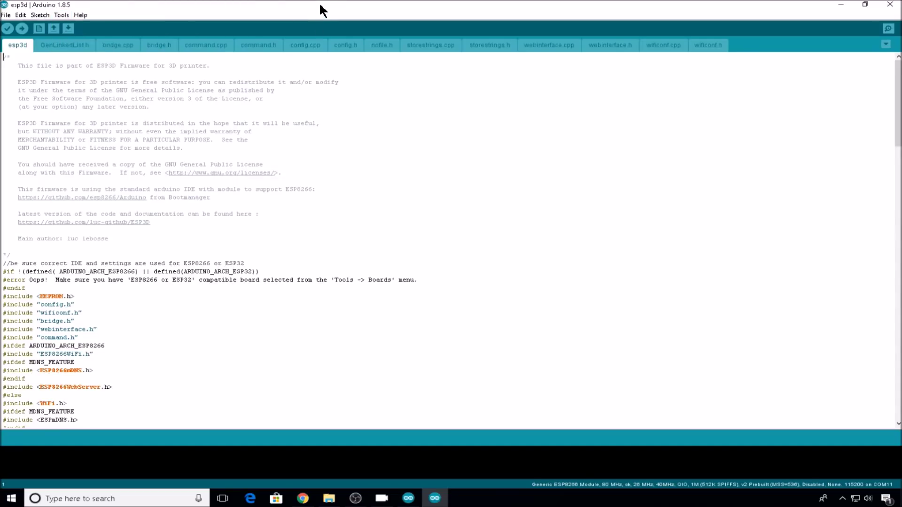
click(20, 28)
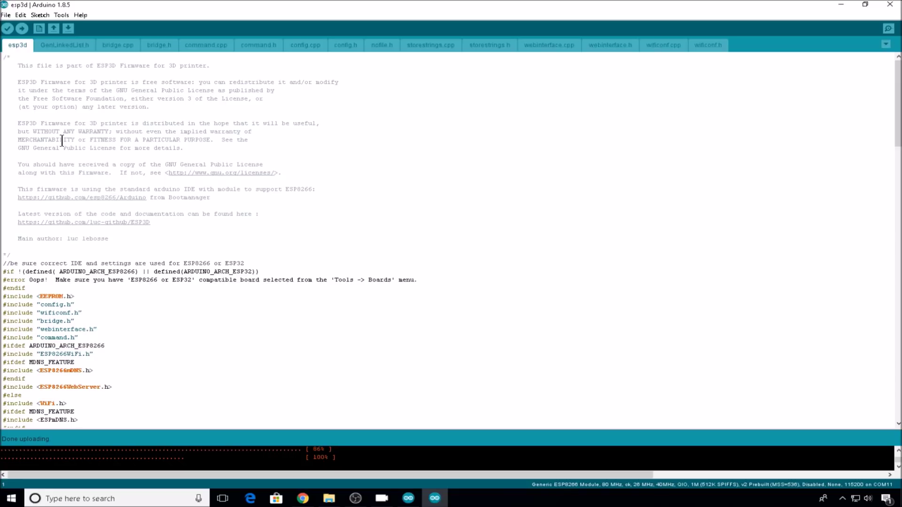
click(62, 13)
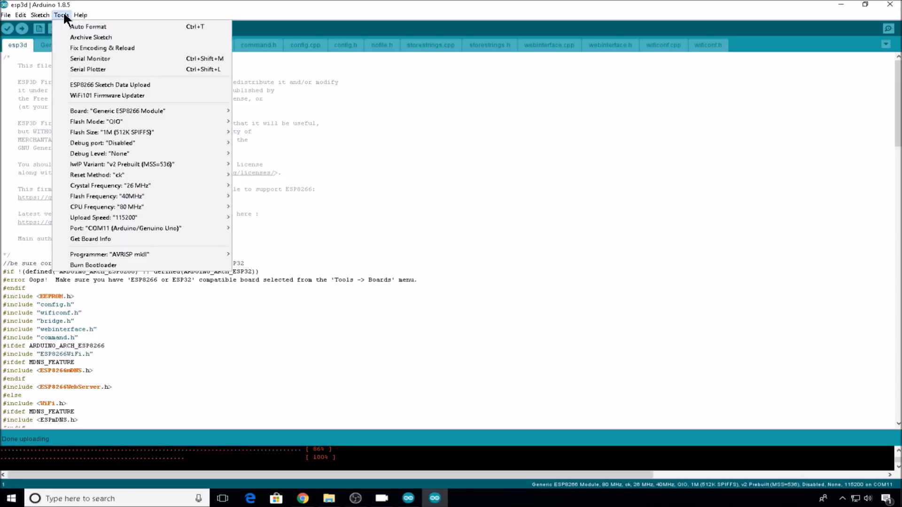
click(160, 85)
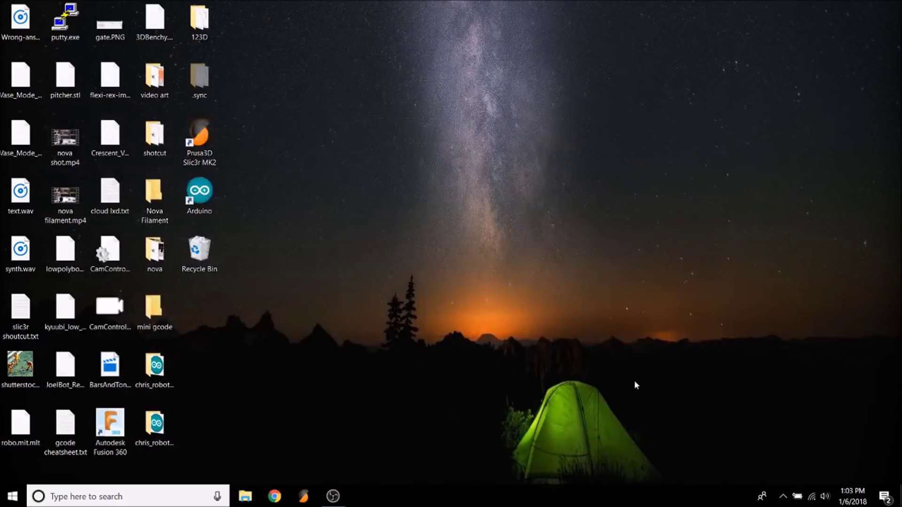
- Join the ESP3D Wi-Fi network using its security key and allow the PC to be discoverable
click(812, 497)
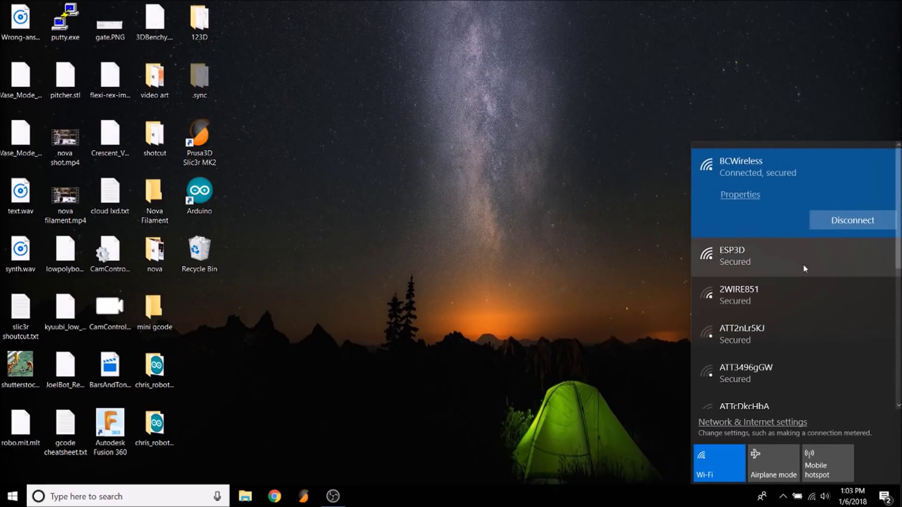
click(805, 269)
click(869, 261)
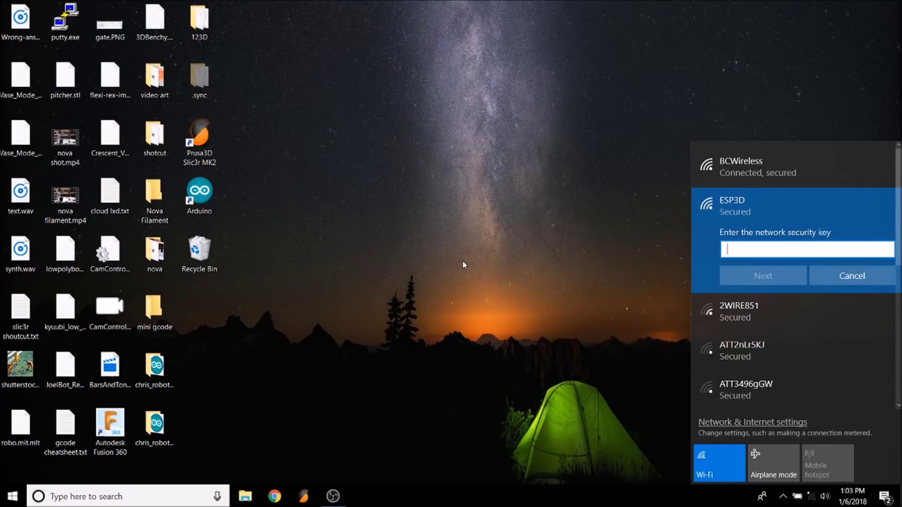
text(123456)
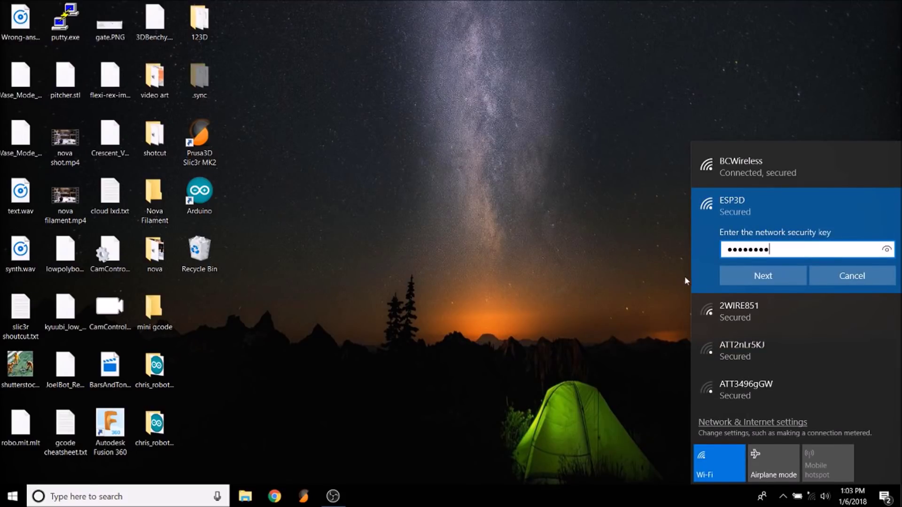
text(78)
click(744, 274)
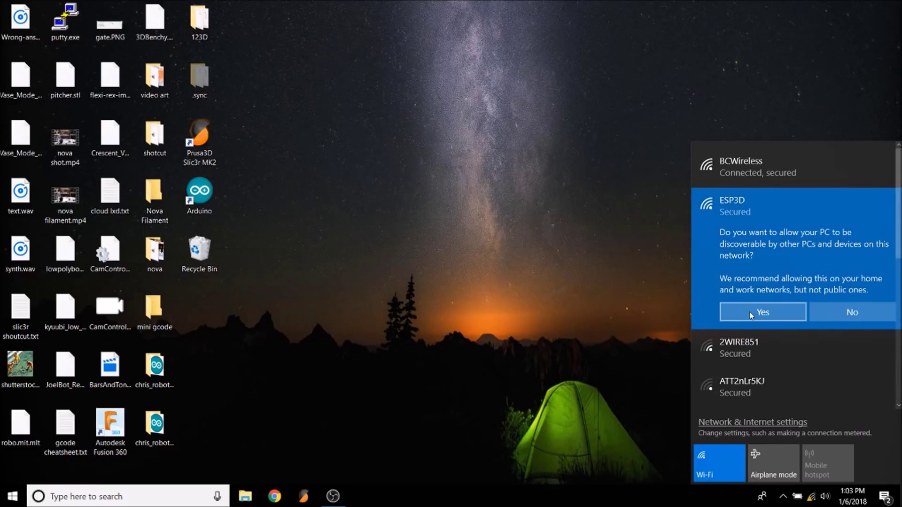
click(750, 314)
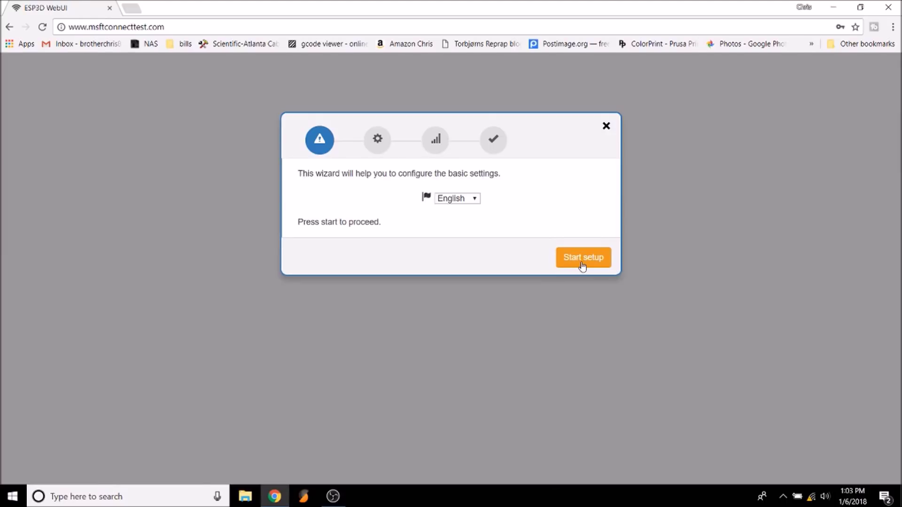
- Start the setup wizard and save Marlin as the printer firmware
click(583, 265)
click(569, 232)
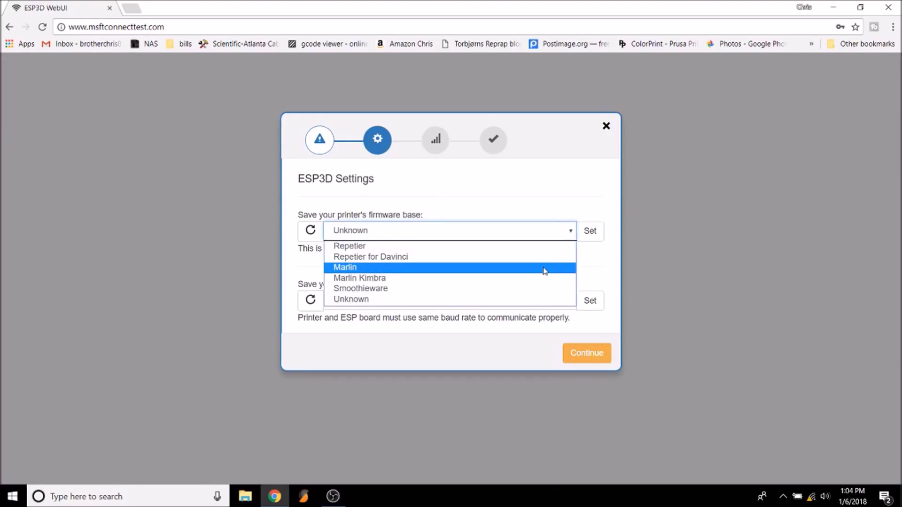
click(544, 268)
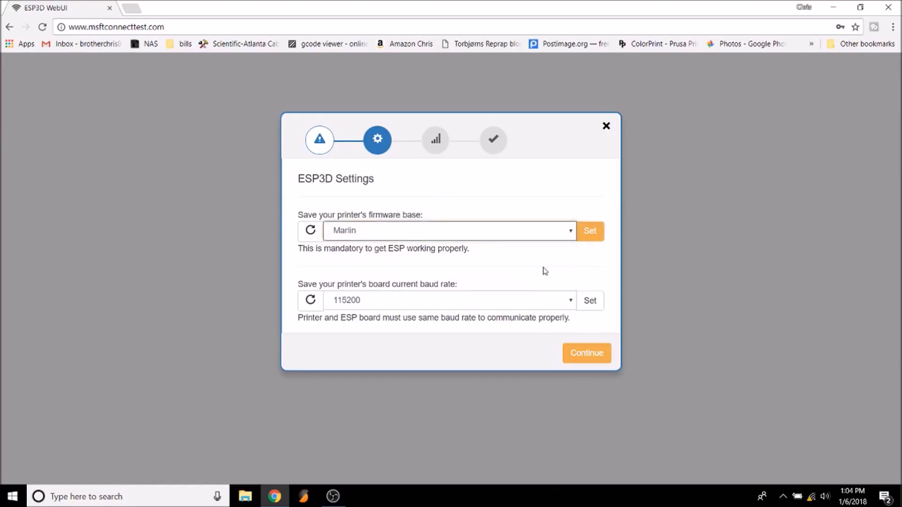
click(603, 234)
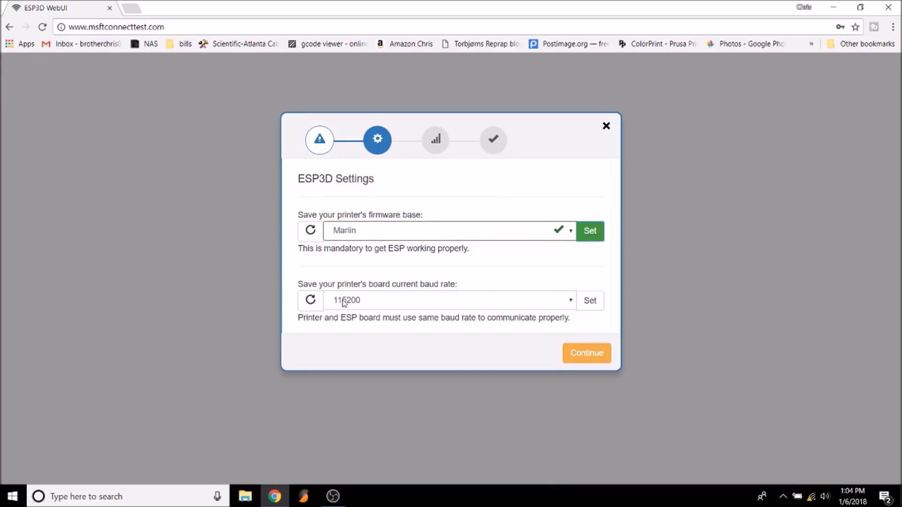
- Save 115200 as the baud rate and advance to WiFi configuration
click(392, 305)
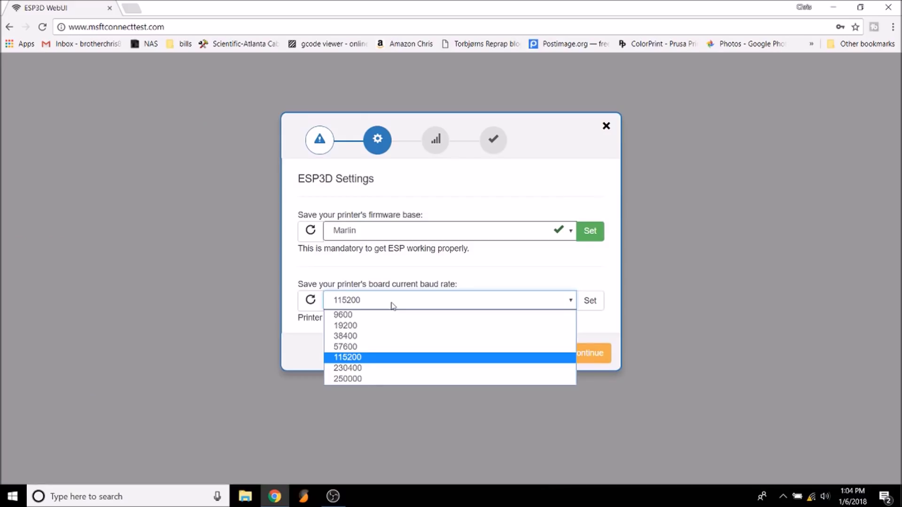
click(393, 306)
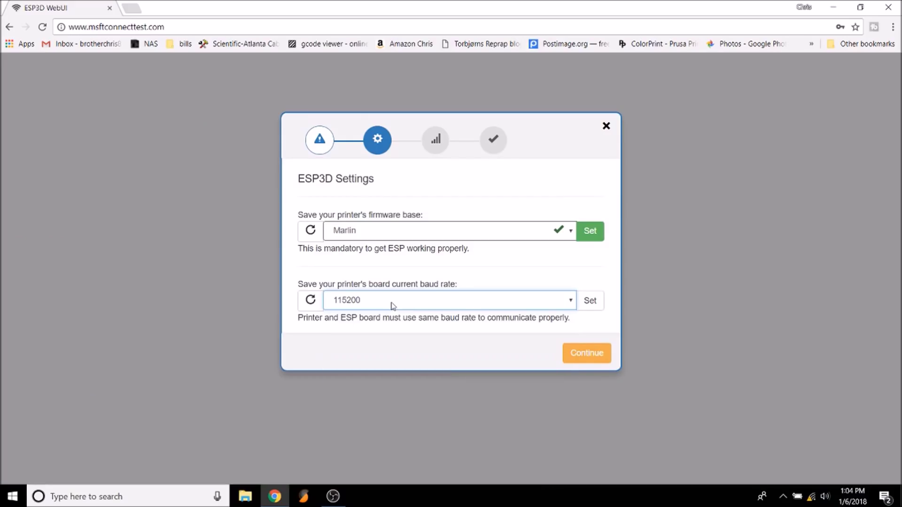
click(591, 302)
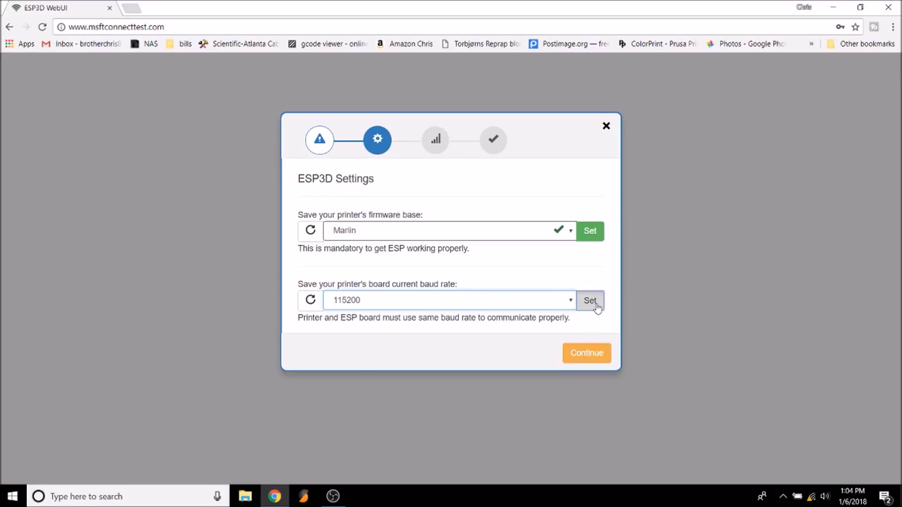
click(585, 354)
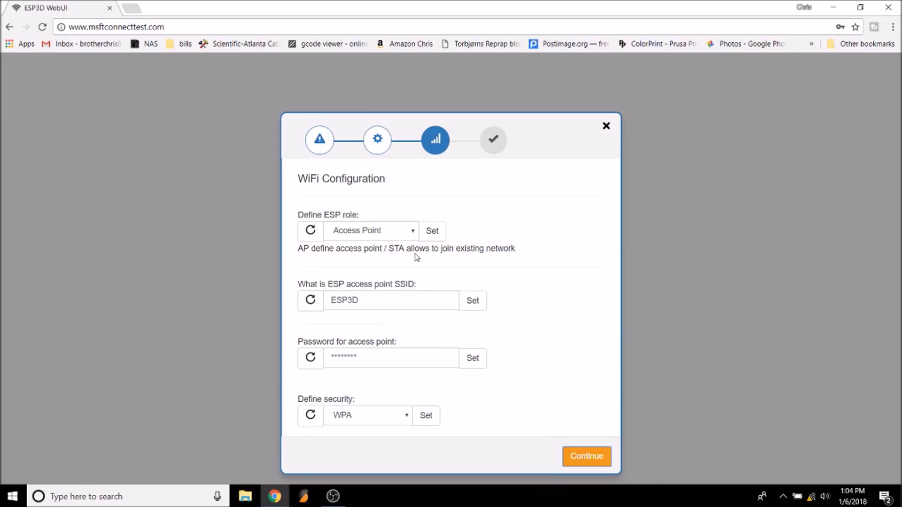
click(413, 232)
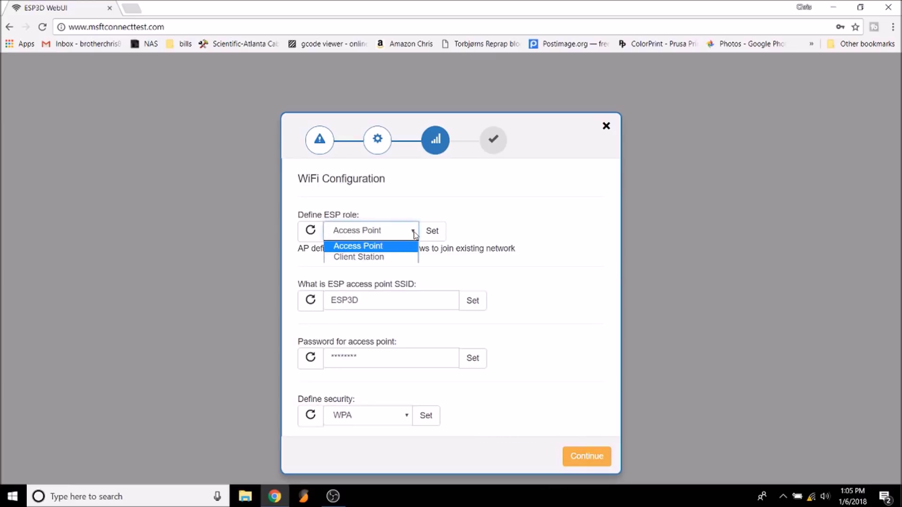
- Set the ESP role to Client Station and save BCWireless as the access point
click(400, 258)
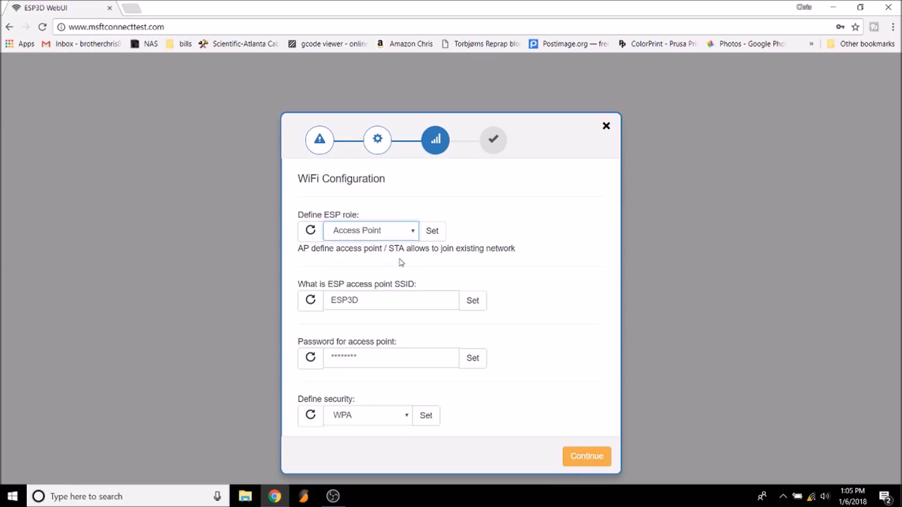
click(440, 232)
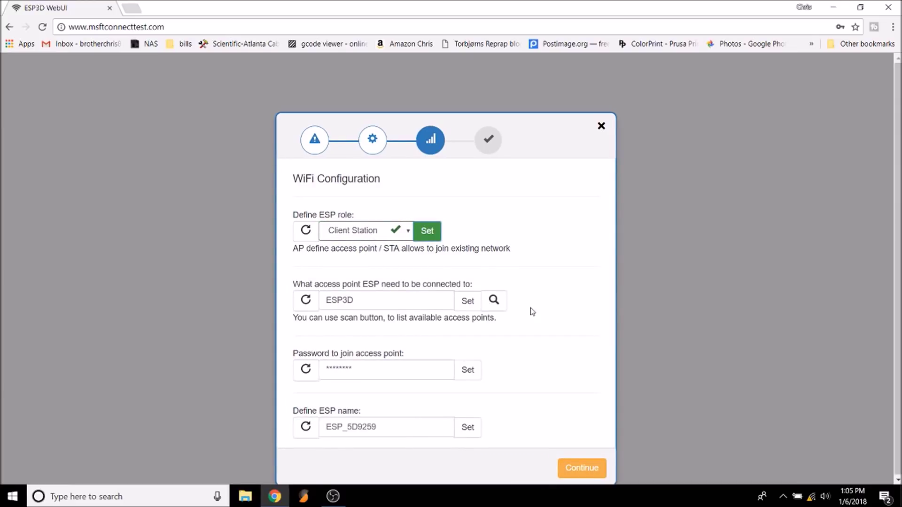
click(494, 303)
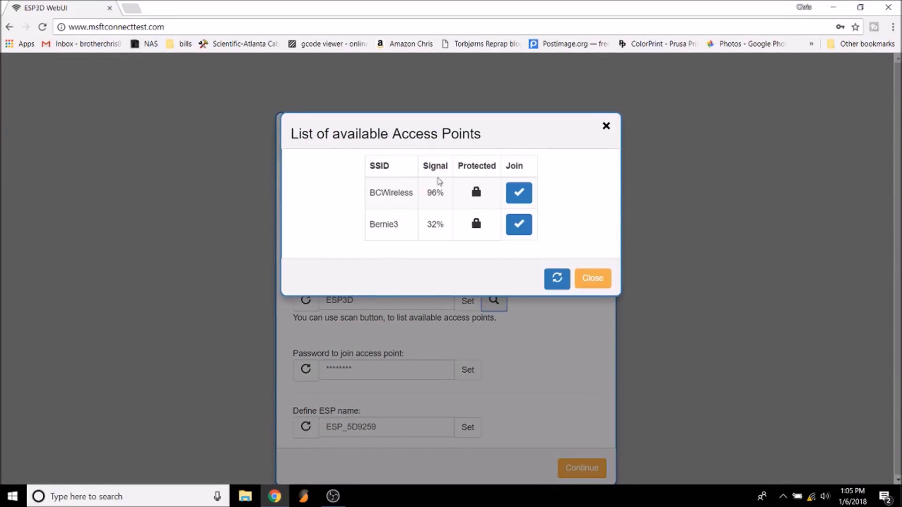
click(519, 193)
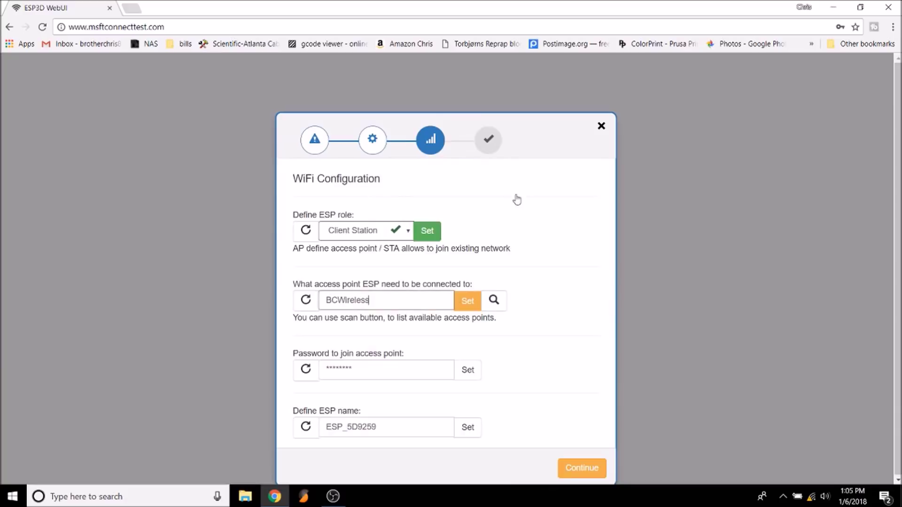
click(432, 369)
click(471, 303)
- Enter the access point password, name the module LOG_WIFI, and finish the wizard
double_click(382, 372)
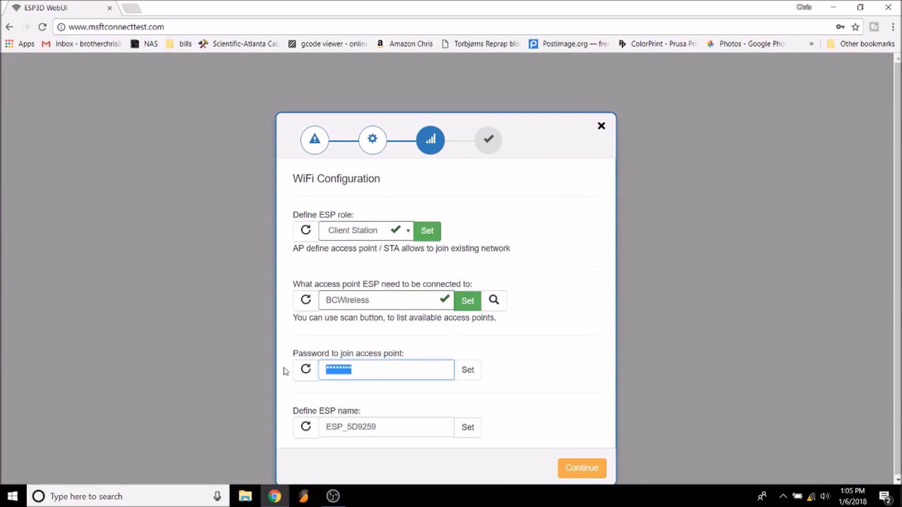
text(password)
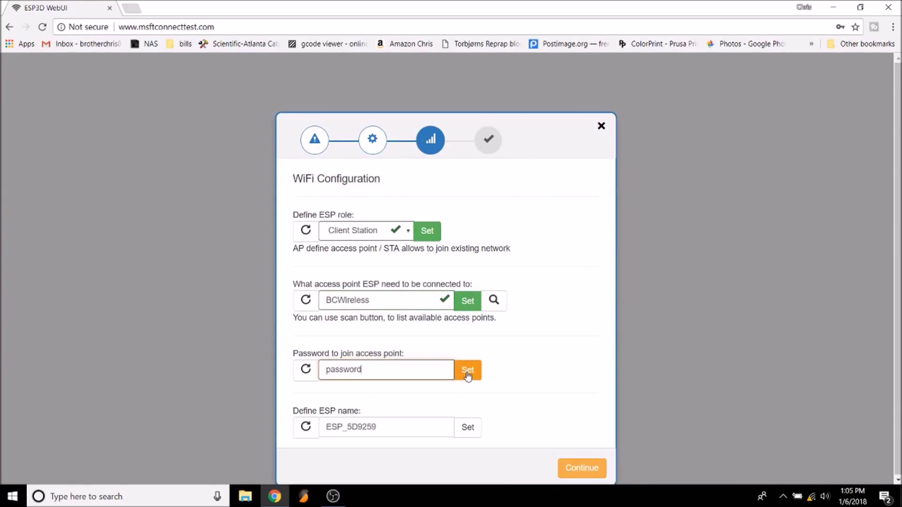
click(467, 370)
key(Tab)
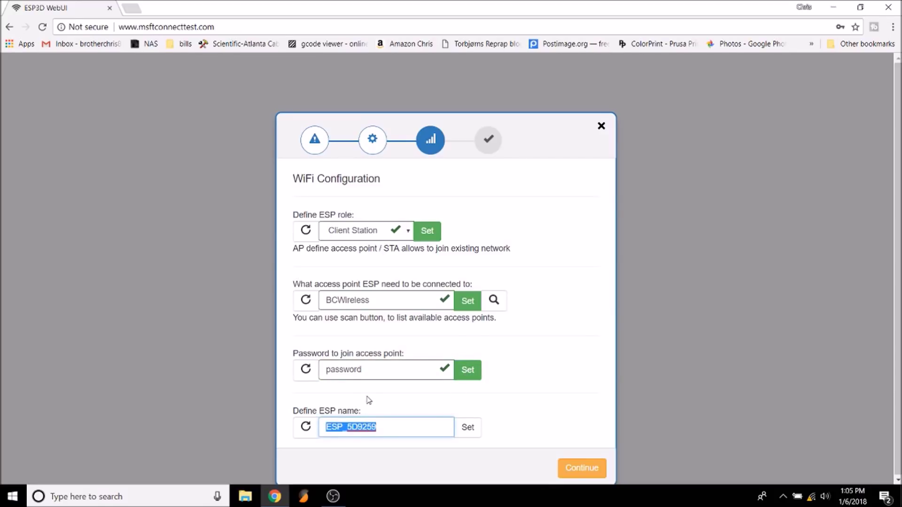
text(LOG_WIFI)
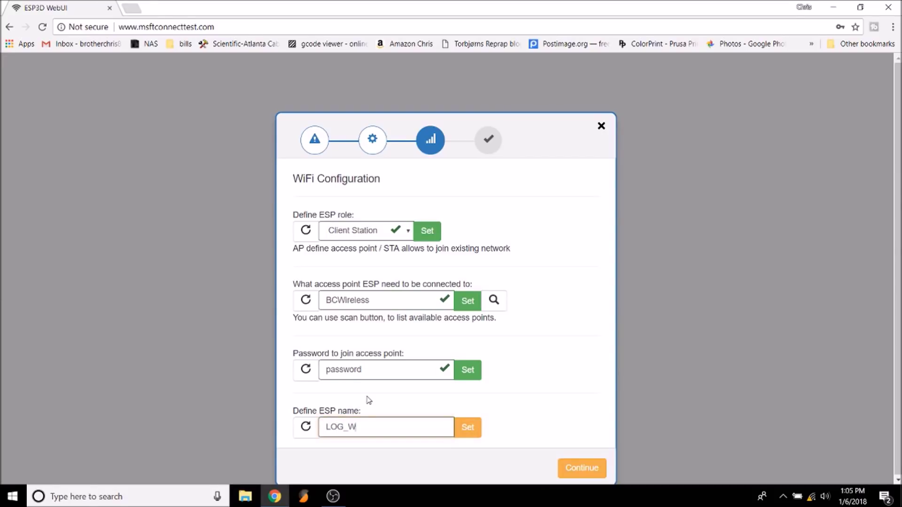
click(461, 434)
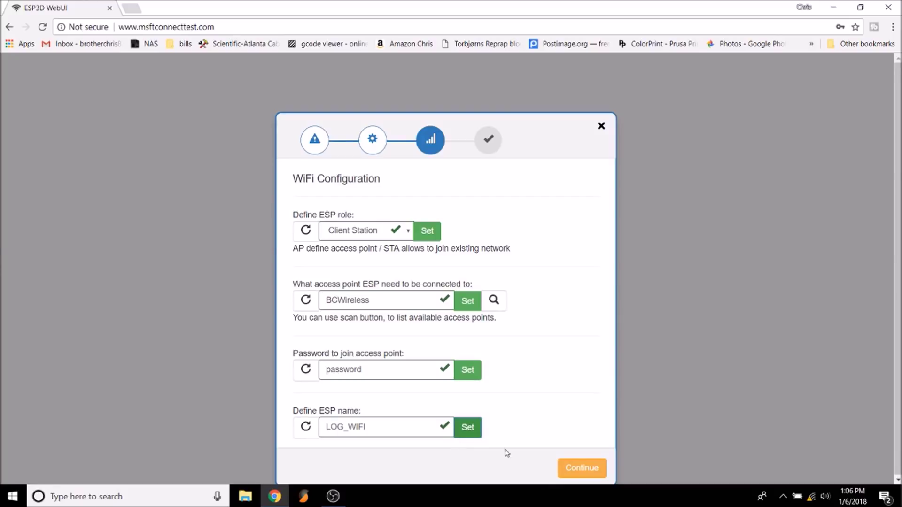
click(581, 469)
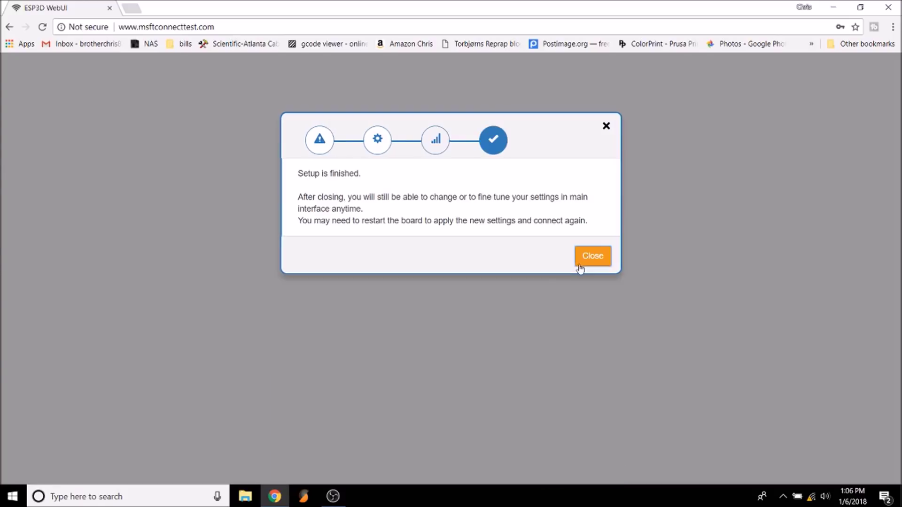
click(580, 265)
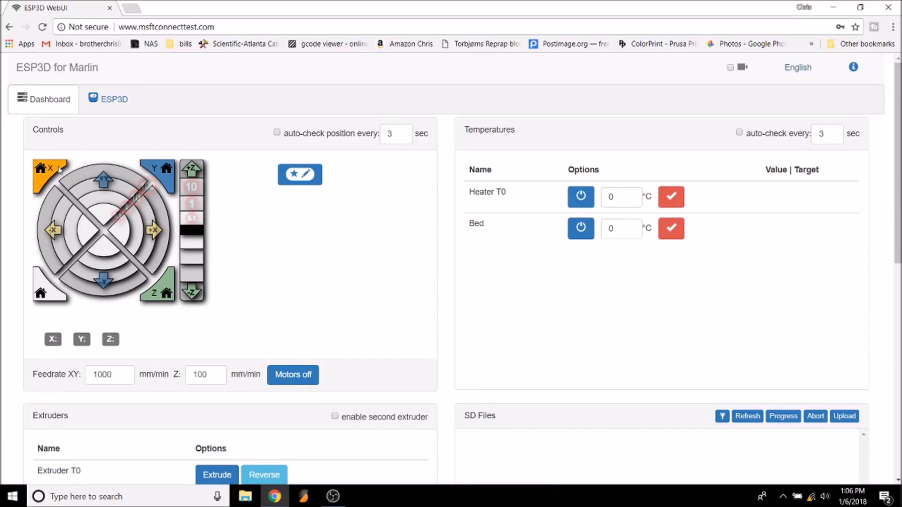
- Return to the top of the Marlin dashboard and open the ESP3D settings tab
scroll(482, 268, down, 4)
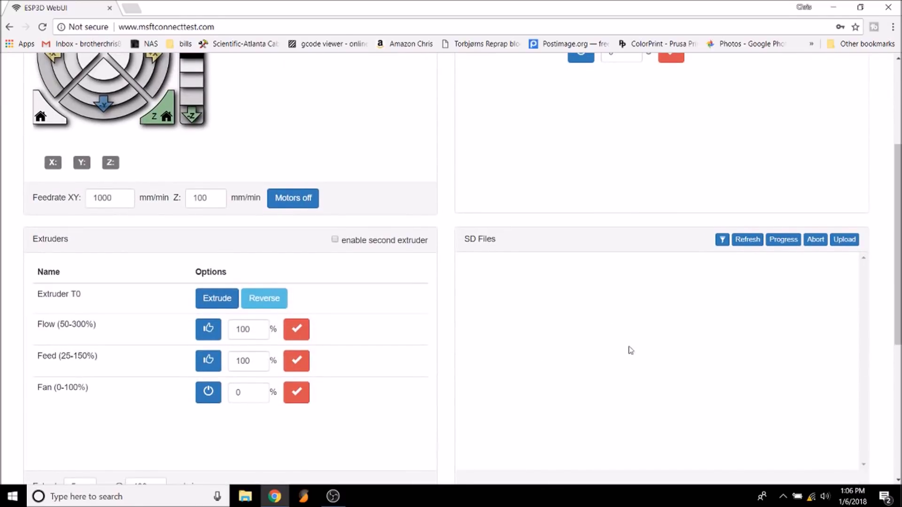
scroll(711, 346, up, 4)
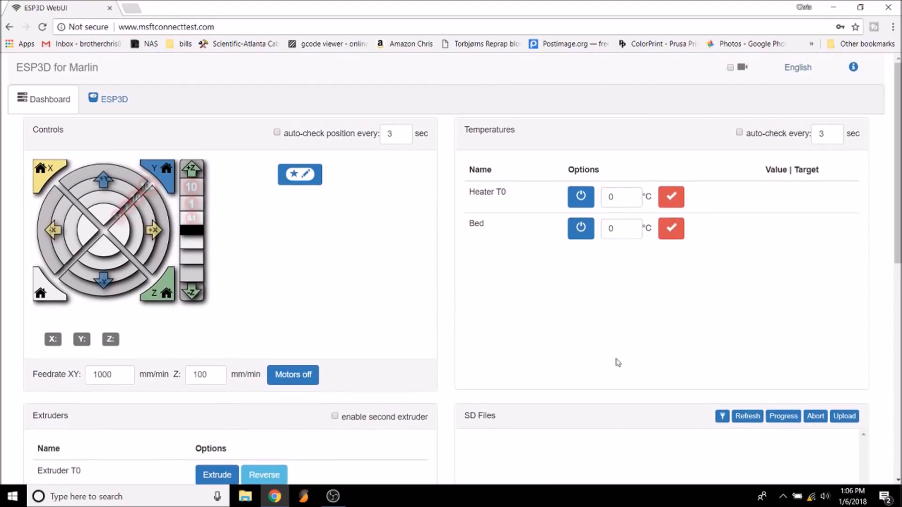
click(117, 107)
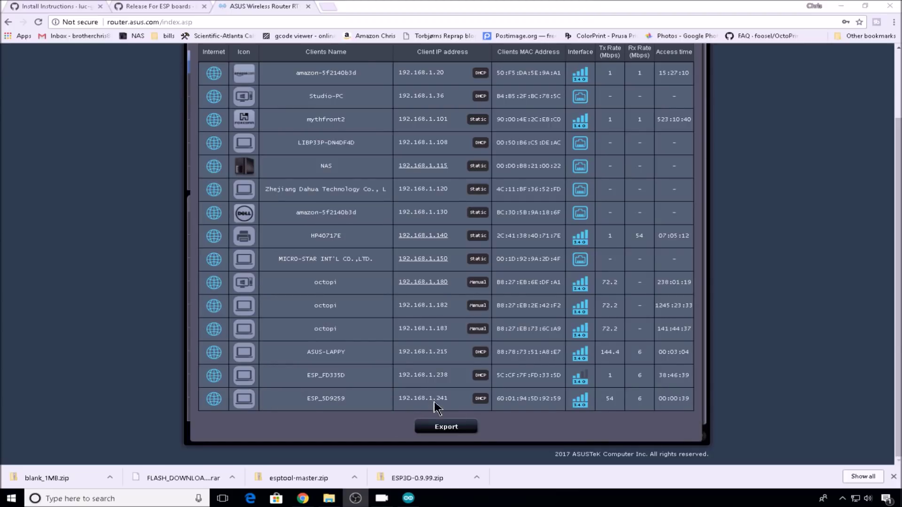
- Begin entering a new address (192.) in Chrome's address bar
click(280, 22)
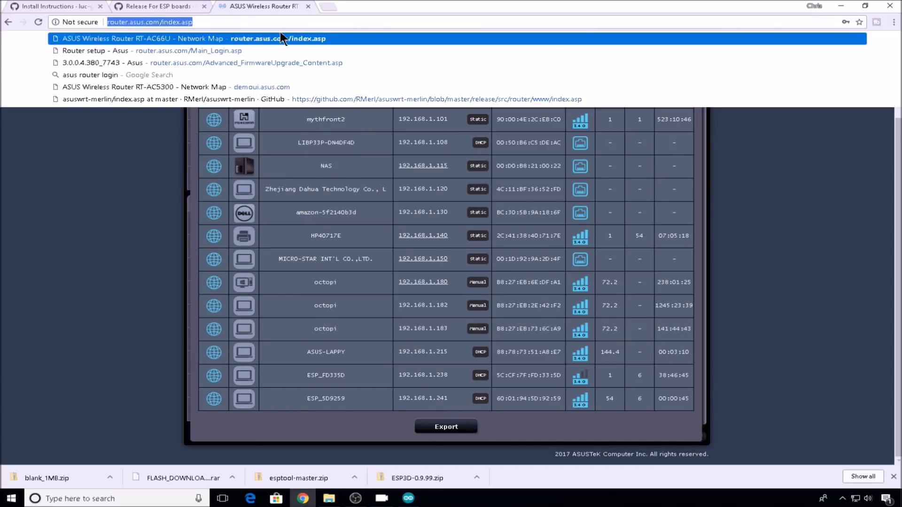
text(192.)
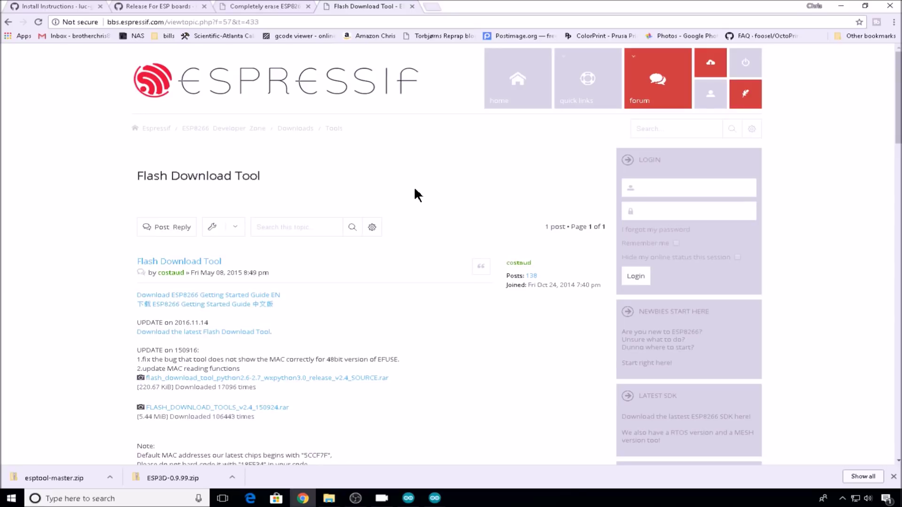
- Extract FLASH_DOWNLOAD_TOOLS_v2.3_150916 with 7-Zip and launch ESP_DOWNLOAD_TOOL_V2.3 from it
click(211, 265)
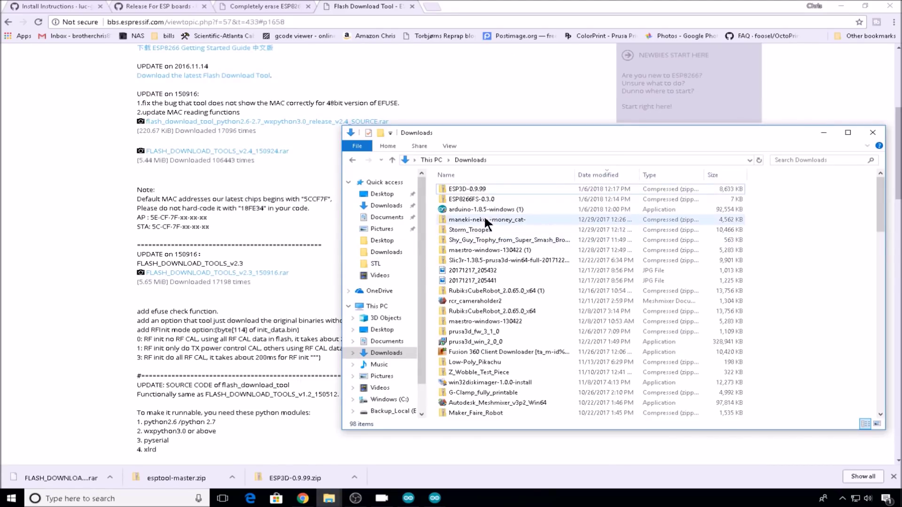
right_click(480, 187)
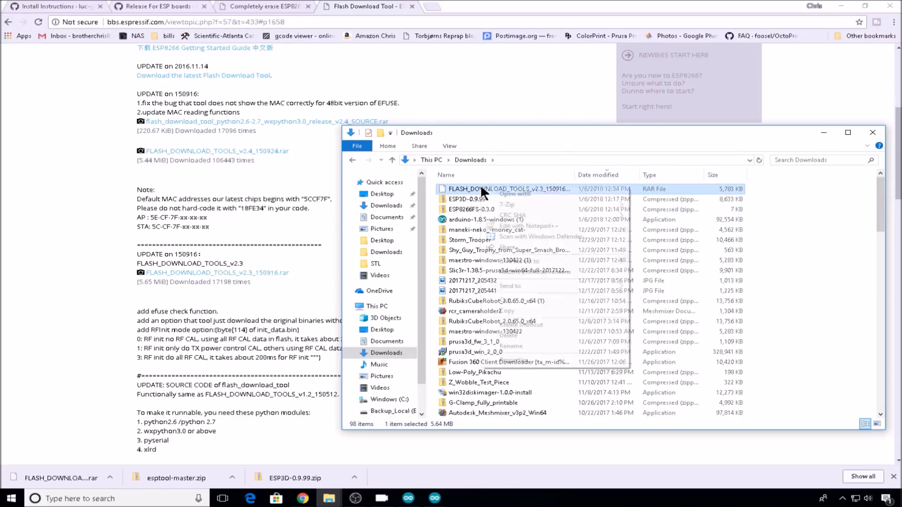
mouse_move(530, 207)
click(681, 232)
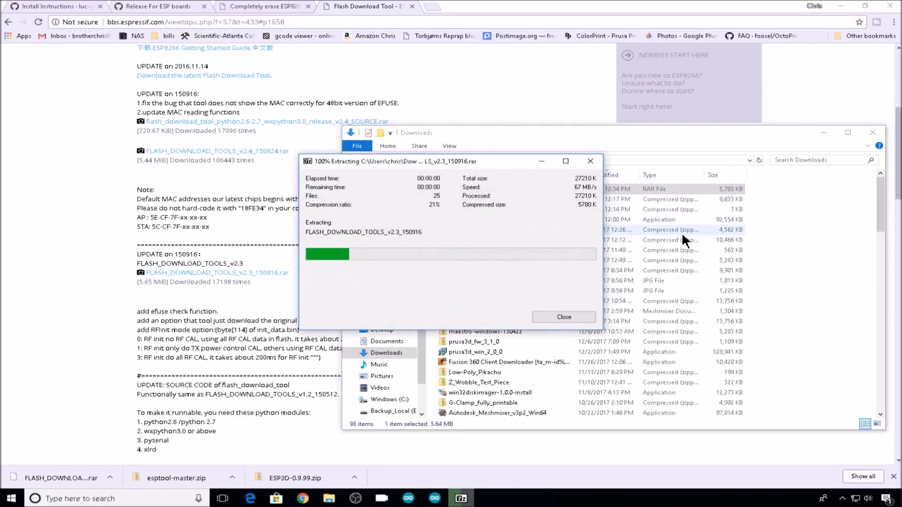
double_click(533, 228)
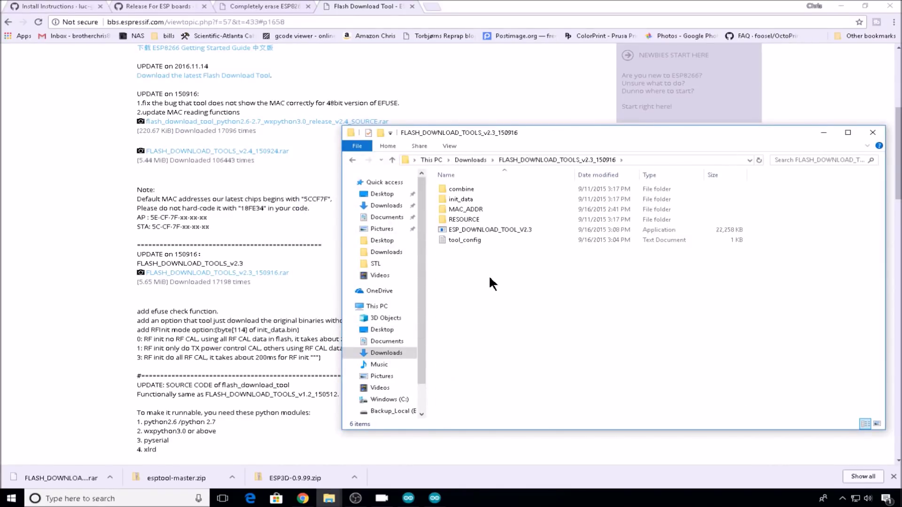
double_click(500, 230)
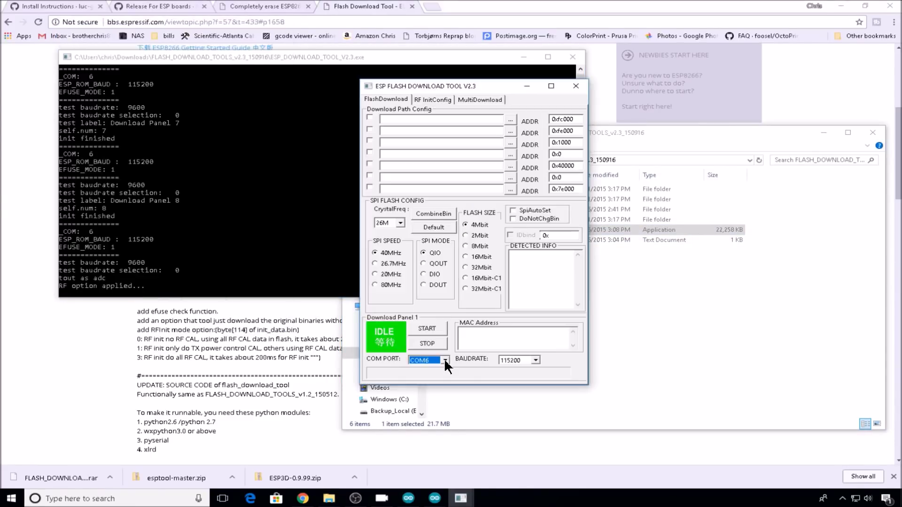
click(444, 359)
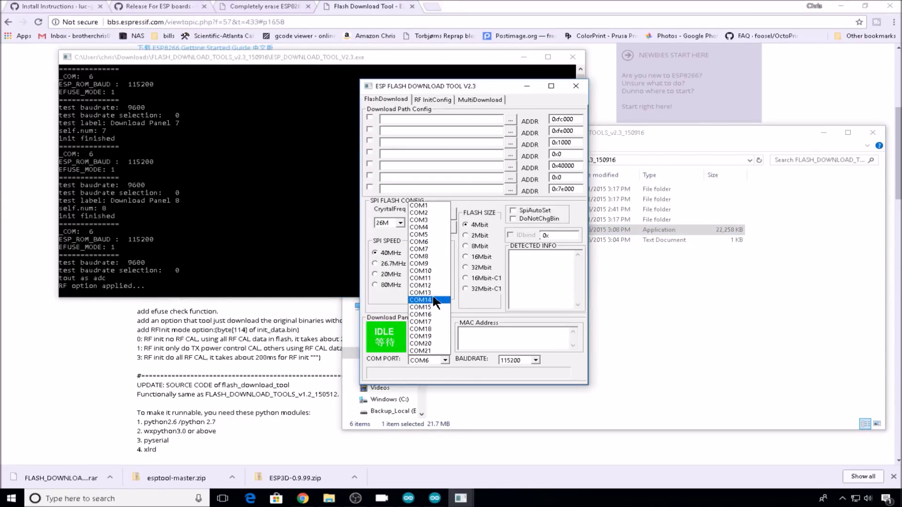
- Set COM PORT to COM11 and download blank_1MB.zip from the erase guide page
click(434, 278)
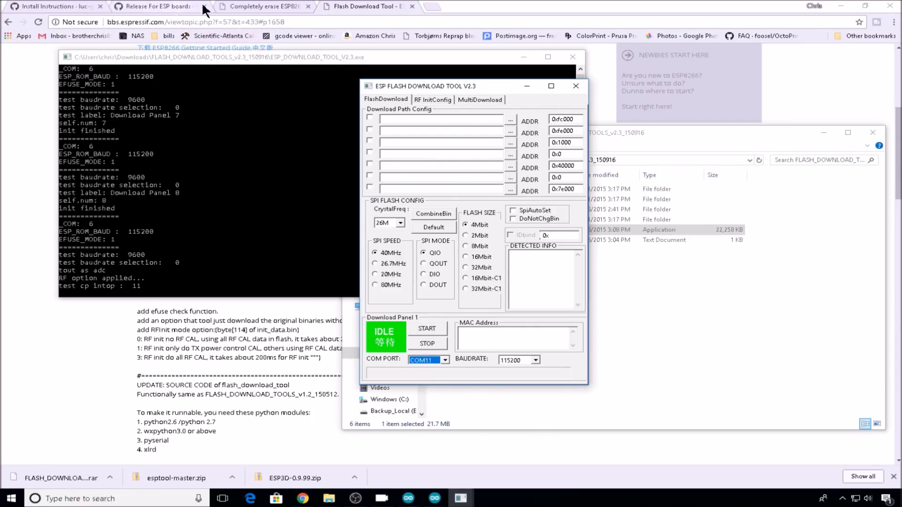
click(235, 6)
click(190, 311)
- Extract blank_1MB.zip in Downloads and bring ESP Flash Download Tool back to front
click(328, 498)
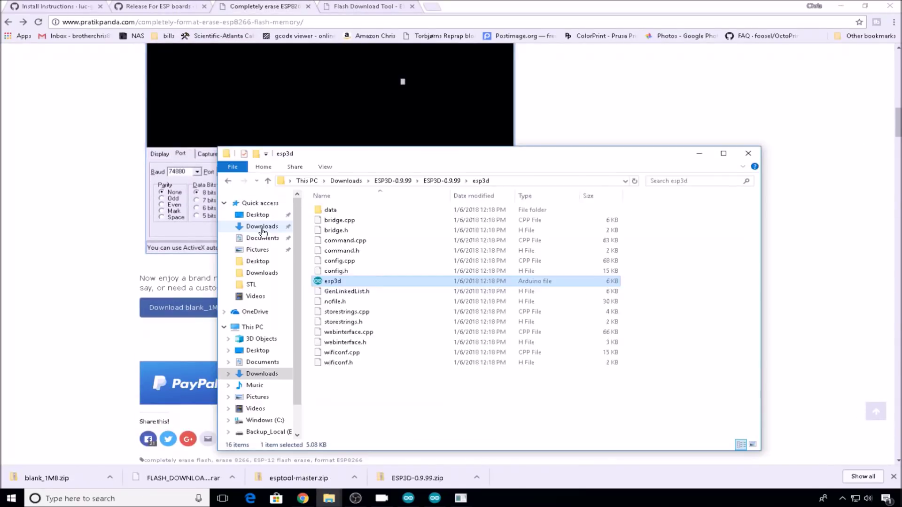
click(261, 226)
click(419, 233)
right_click(419, 233)
click(421, 238)
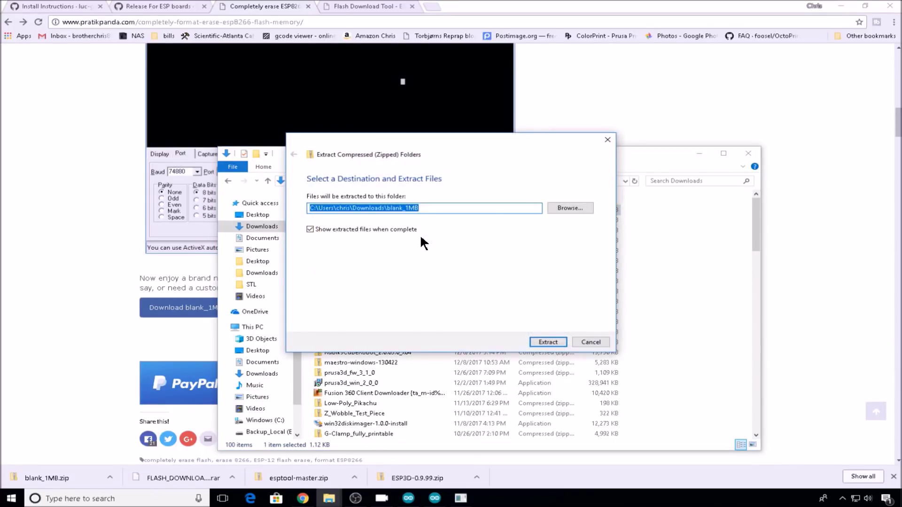
click(557, 338)
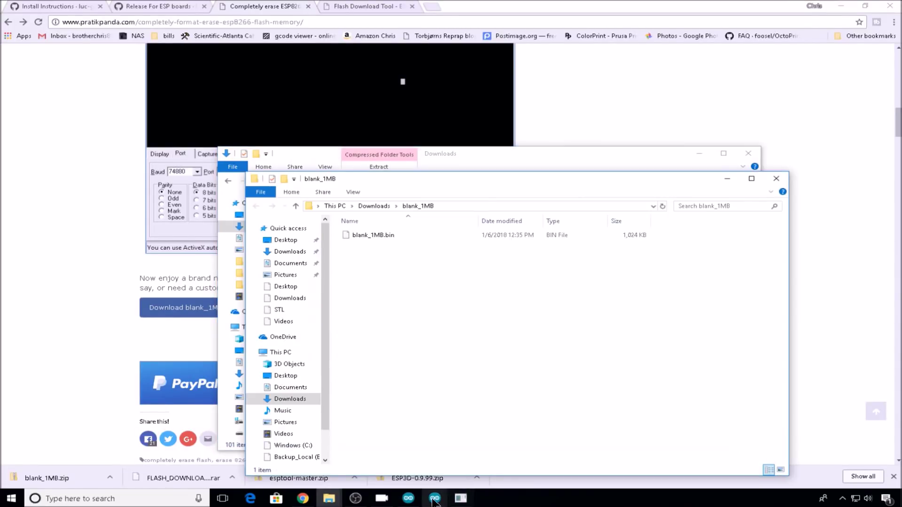
mouse_move(461, 498)
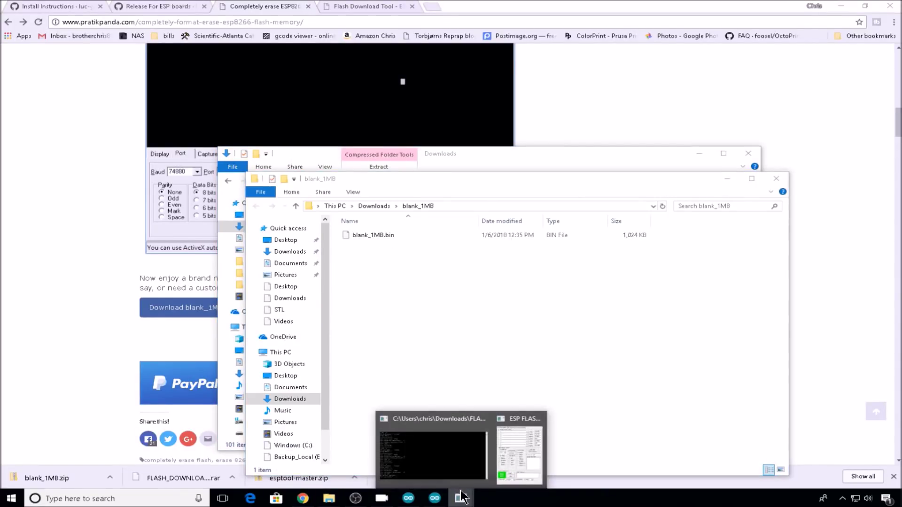
click(491, 470)
mouse_move(569, 178)
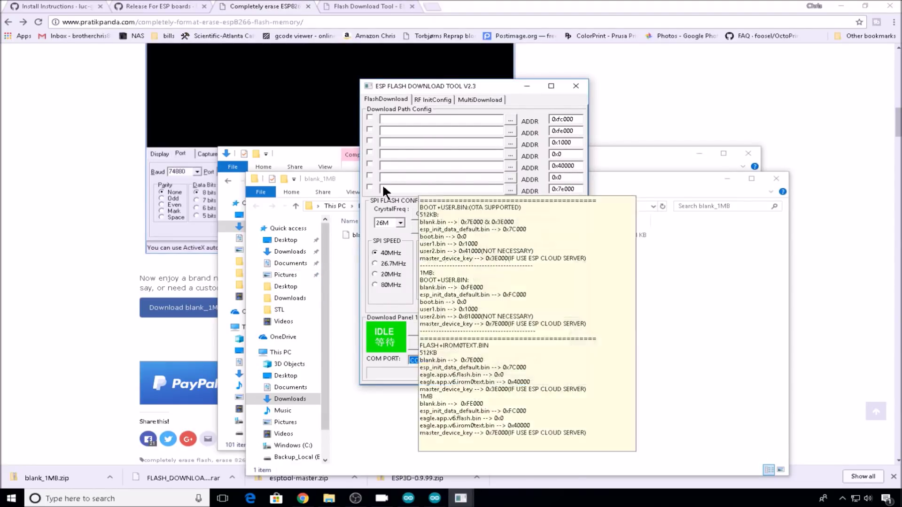
- Flash Downloads\blank_1MB\blank_1MB.bin at address 0x0 to erase the ESP module
click(369, 175)
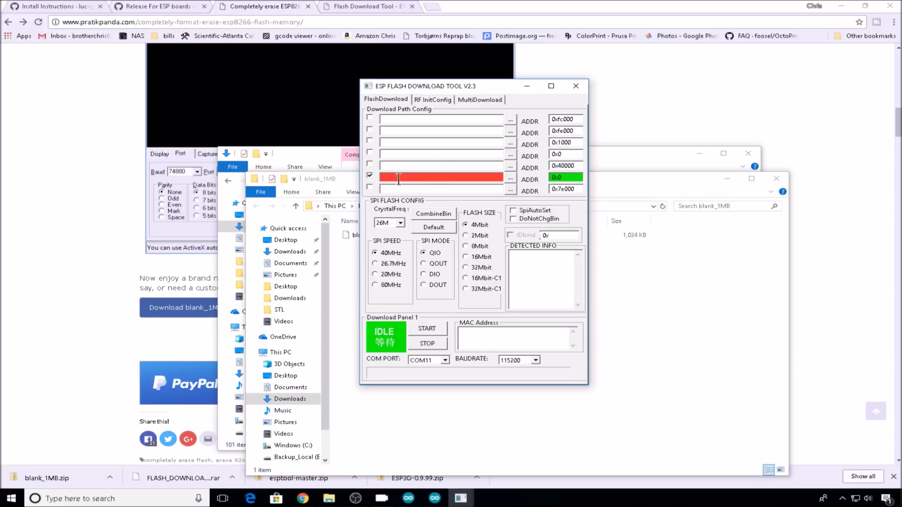
click(510, 178)
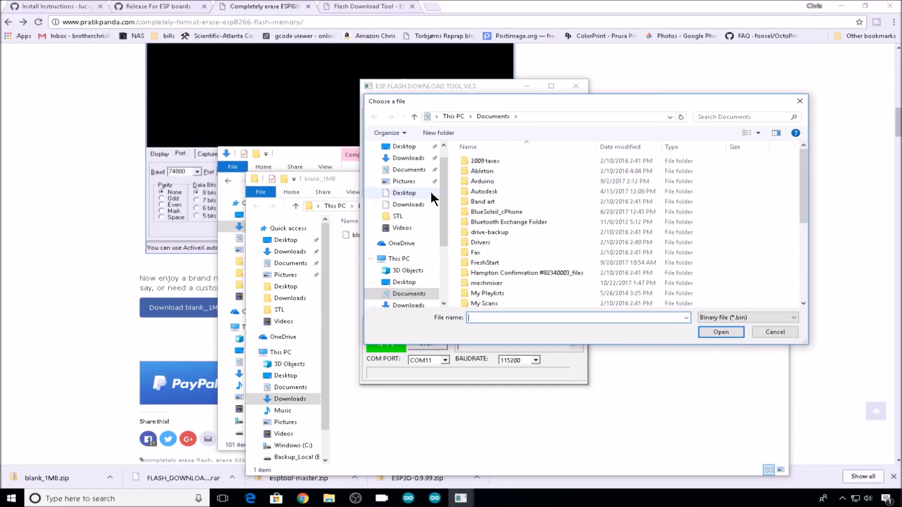
click(409, 158)
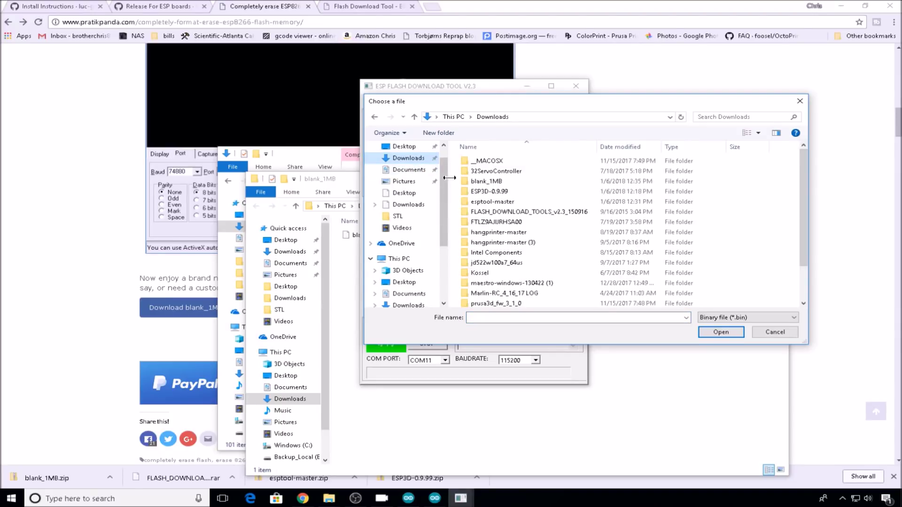
double_click(514, 179)
click(490, 161)
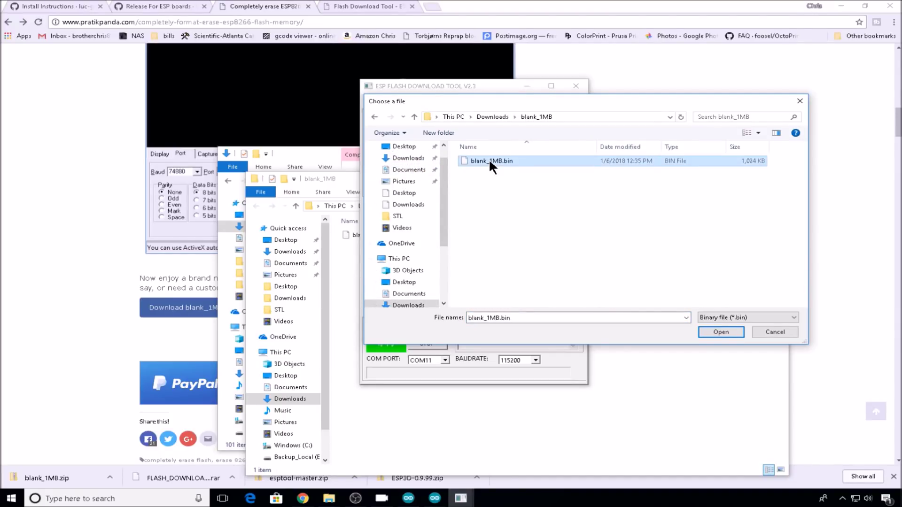
click(737, 334)
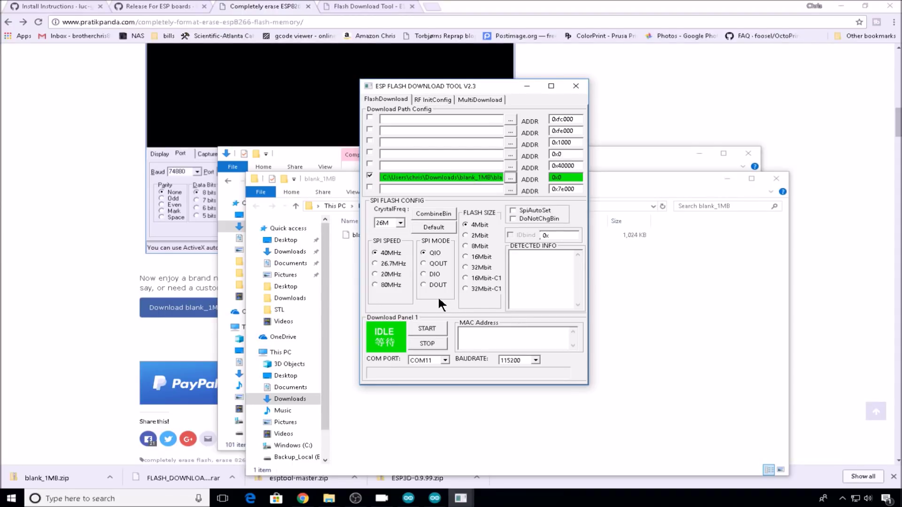
click(430, 327)
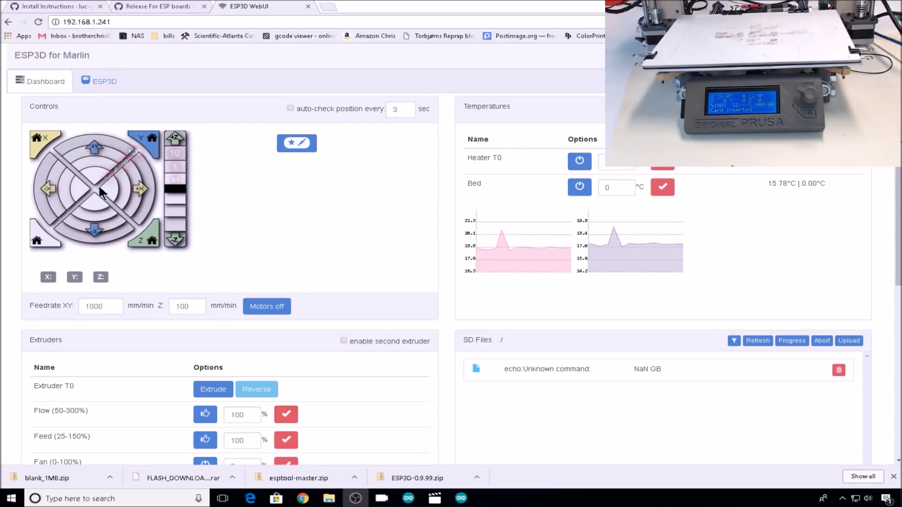
- Jog the print head 10 mm toward -Y and +X, then begin an SD Files upload
click(92, 160)
click(93, 233)
click(133, 205)
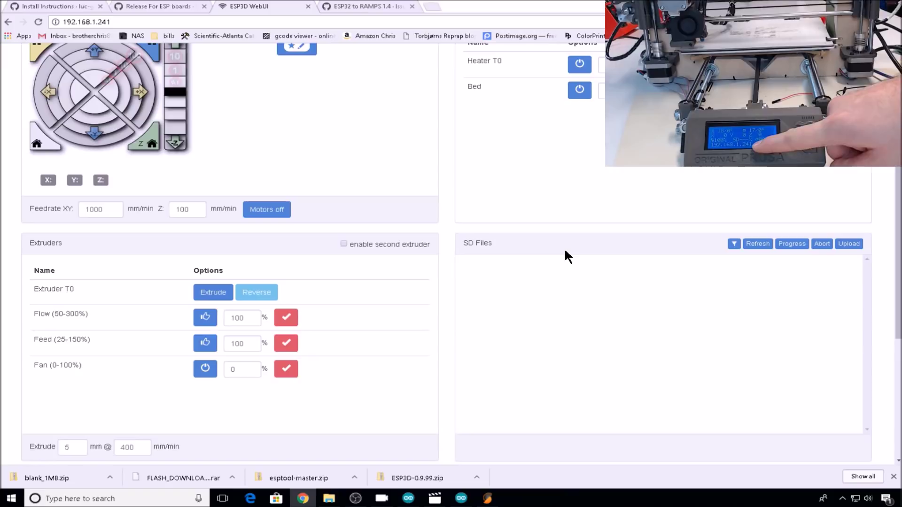
scroll(565, 251, up, 1)
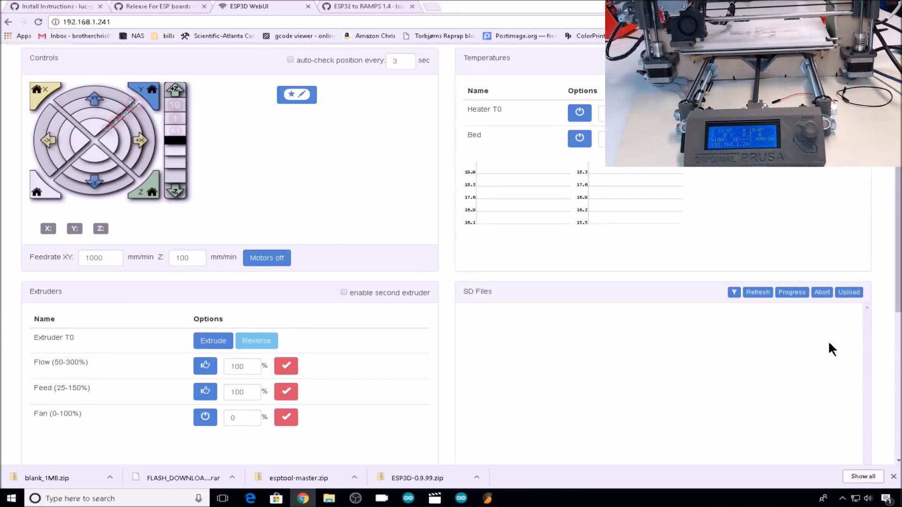
click(848, 292)
- Upload 3DBenchy.gco from the Desktop to the printer's SD card
click(165, 158)
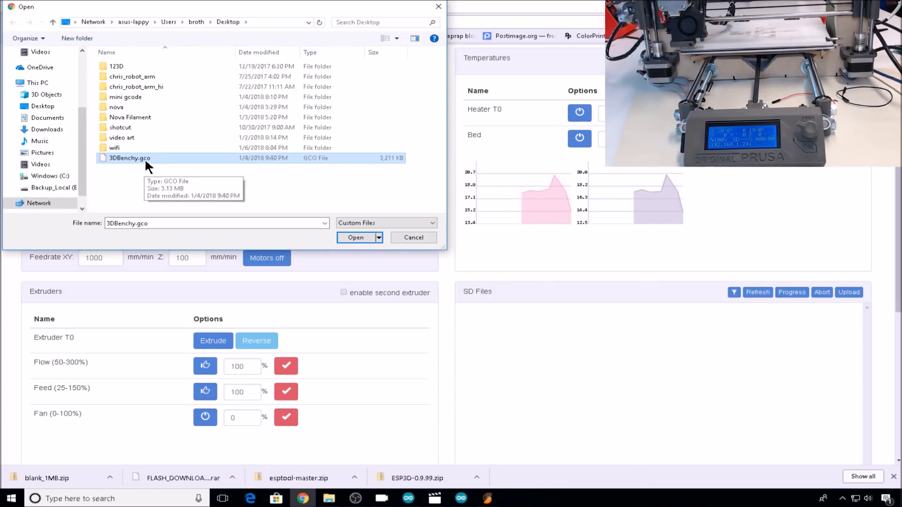
click(355, 237)
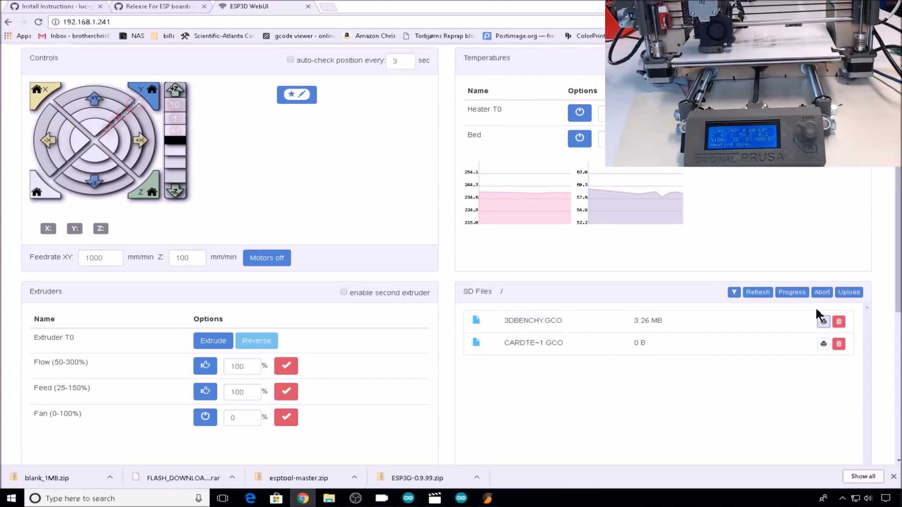
- Enter the G-code command M503 in the Commands panel's Send Command field
scroll(816, 306, down, 5)
click(77, 444)
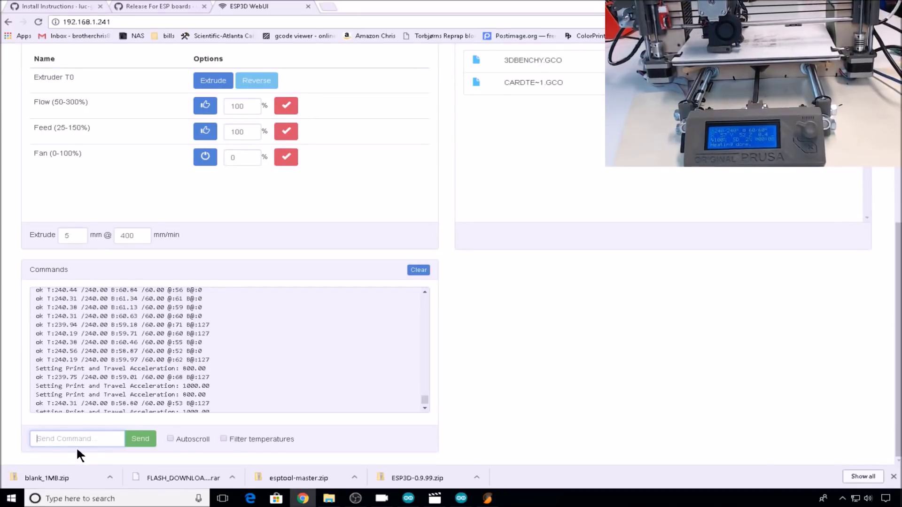
text(M503)
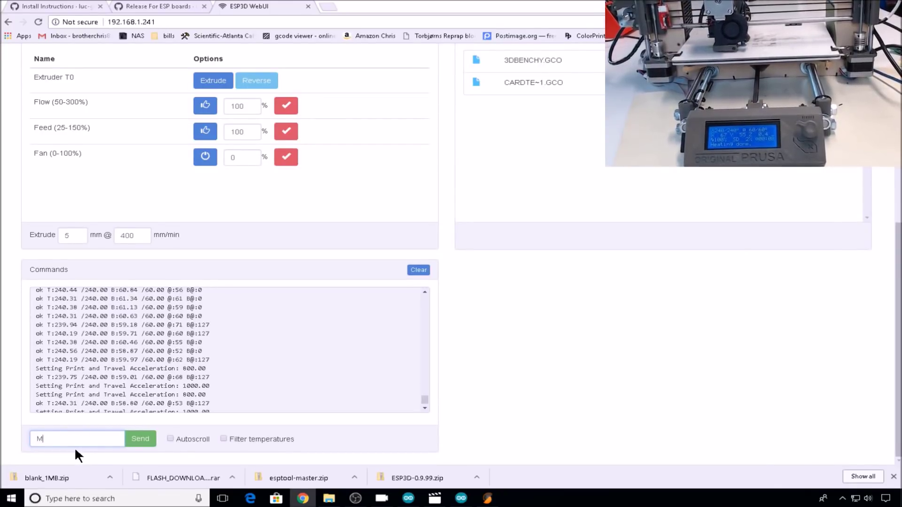